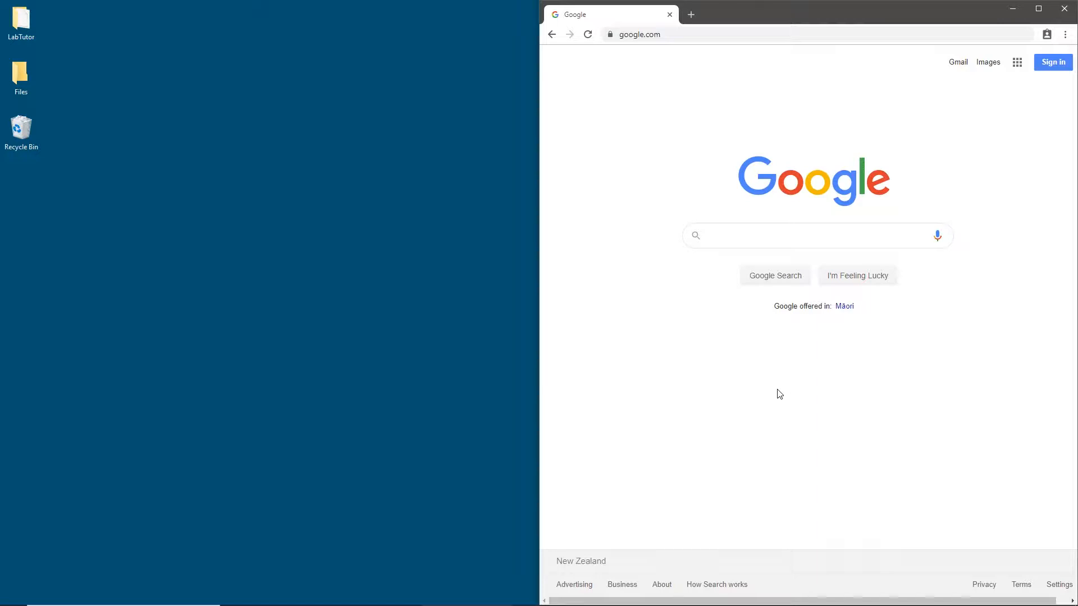
- Open index.html from the Cardiorespiratory Effects of Exercise folder inside the desktop's LabTutor folder
double_click(27, 21)
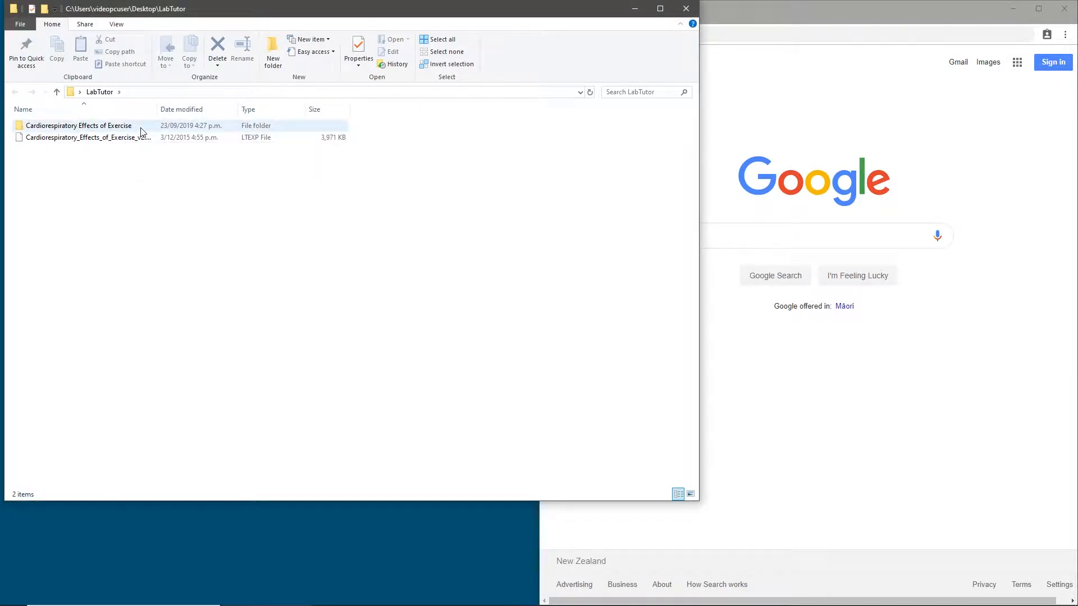
double_click(141, 130)
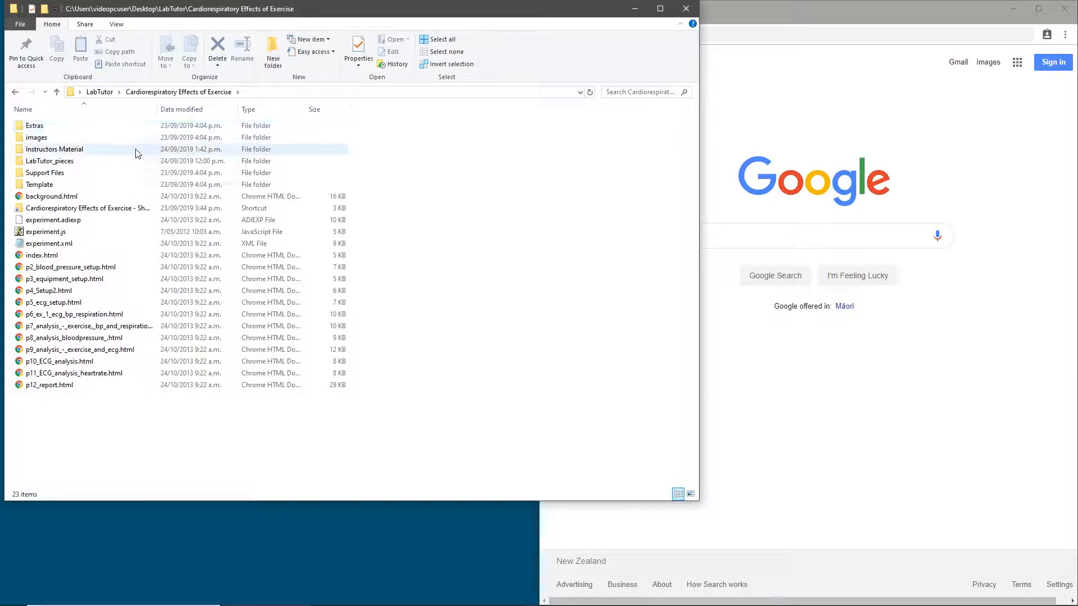
double_click(130, 258)
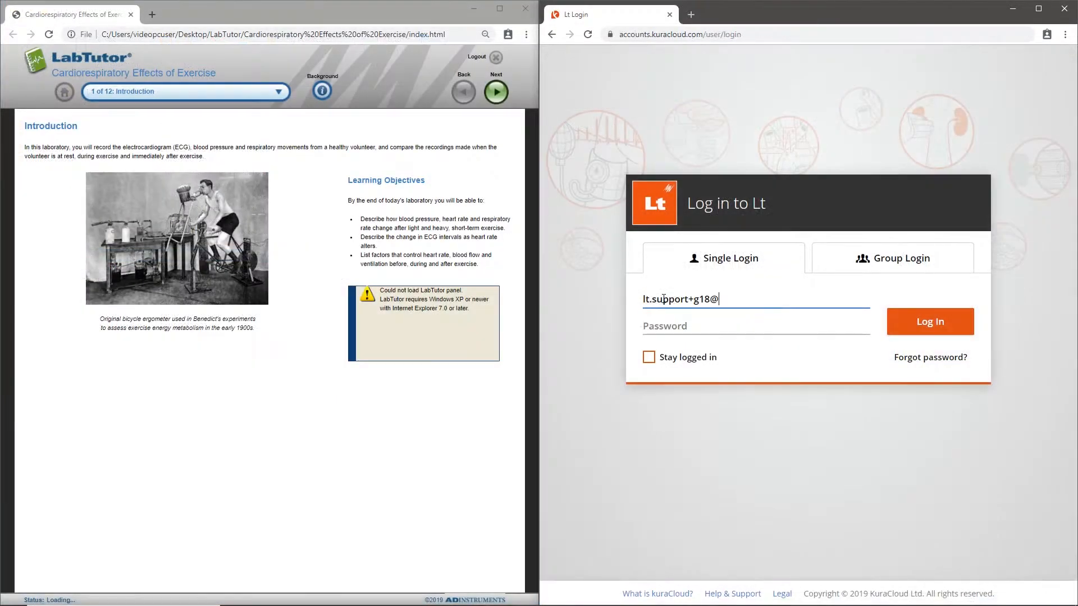
- Log in to Lt with the account's e-mail address and password
type("@adinstruments.com")
left_click(663, 322)
type("•••")
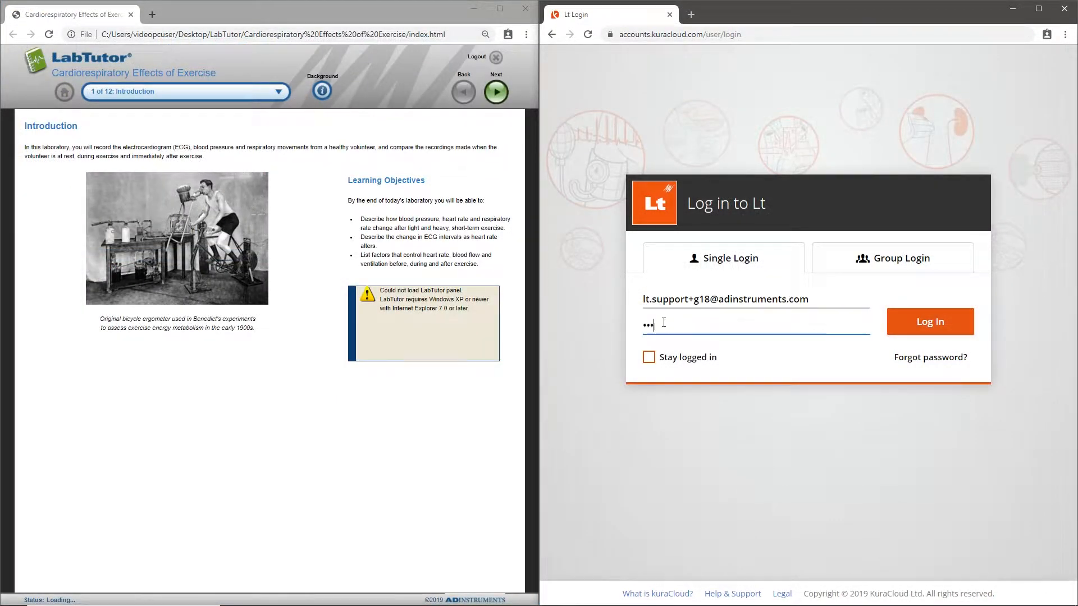
type("•••••••••••")
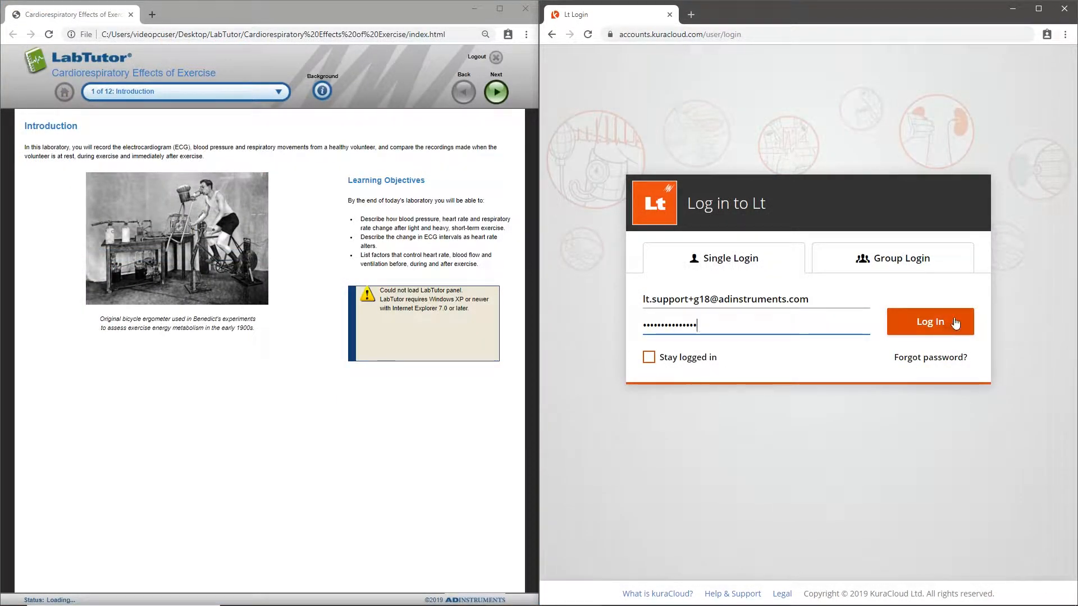
left_click(954, 324)
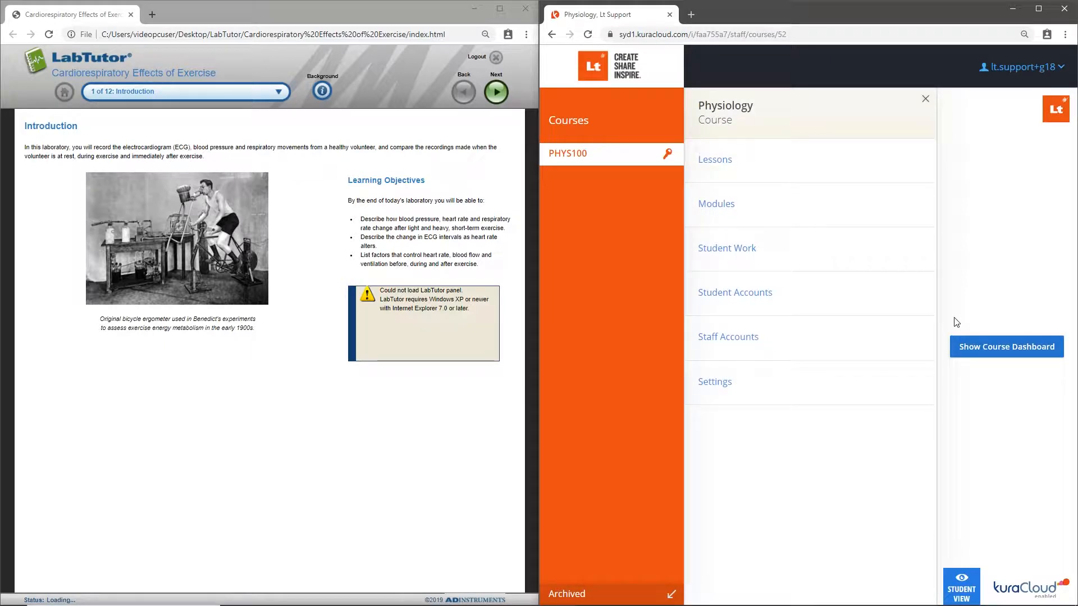
- Allow example data to be given to students in the Physiology course's settings, edit the access code, and close the settings
left_click(782, 389)
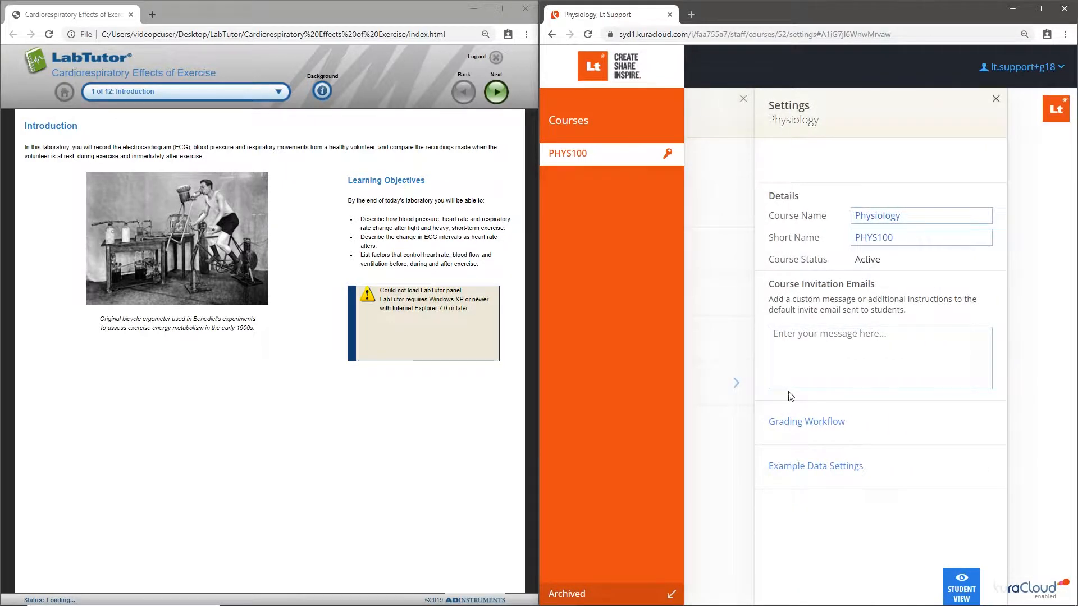
left_click(911, 476)
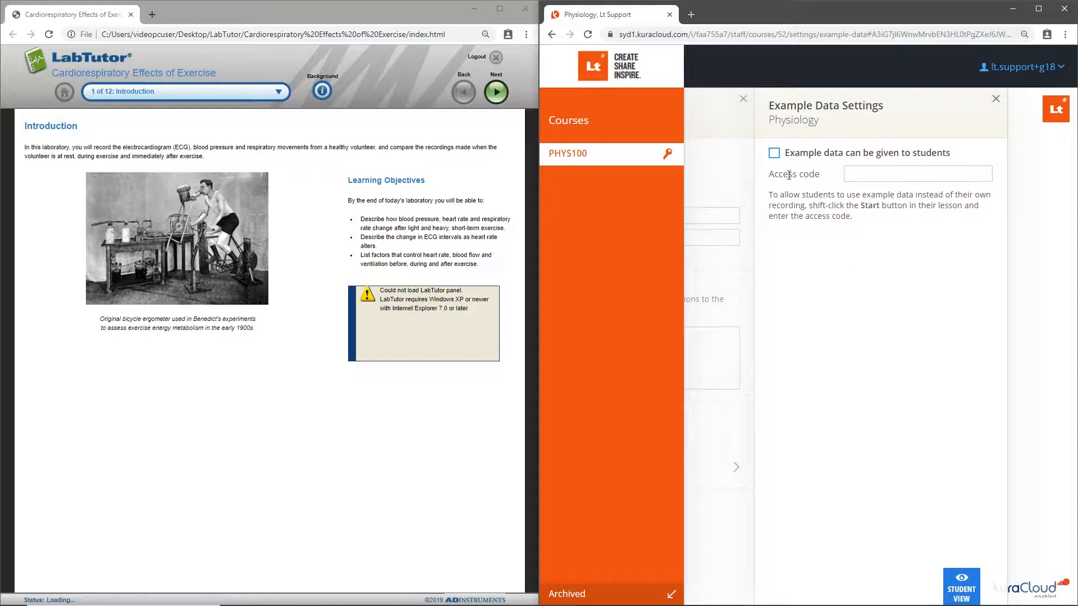
left_click(775, 154)
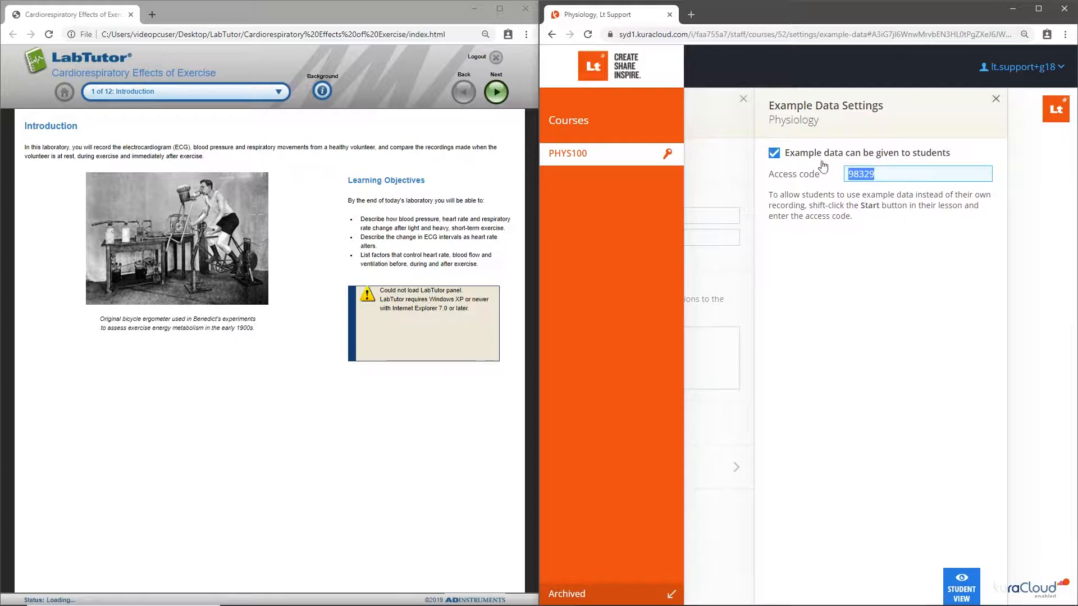
left_click(884, 173)
key("BackSpace")
key("BackSpace")
left_click(994, 100)
left_click(993, 101)
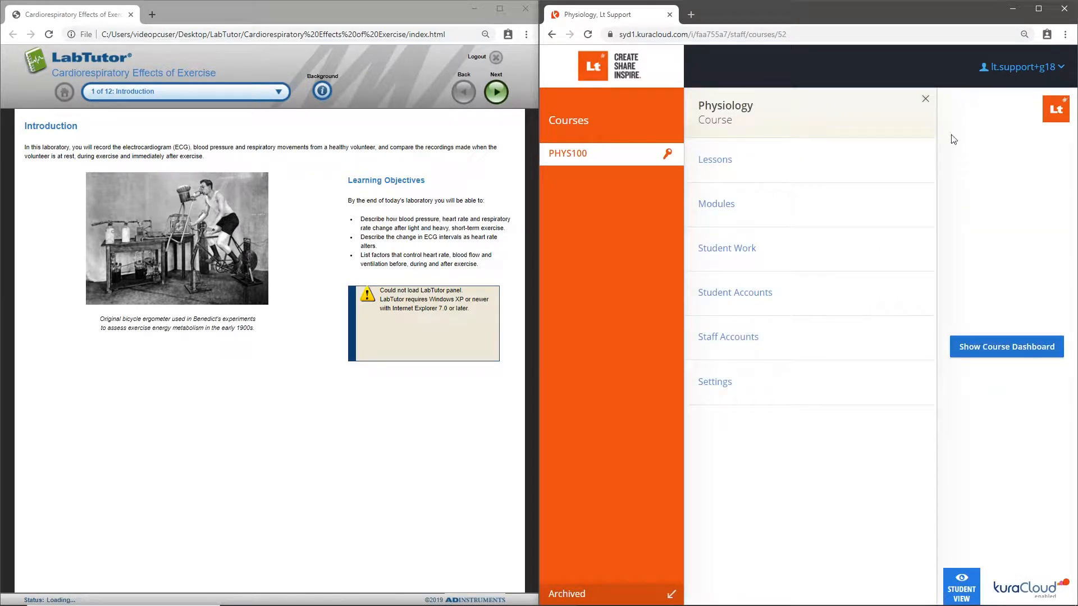
- Create a new lesson in the Physiology course and name it "Cardiorespiratory Effects of Exercise", copied from the LabTutor page title
left_click(773, 160)
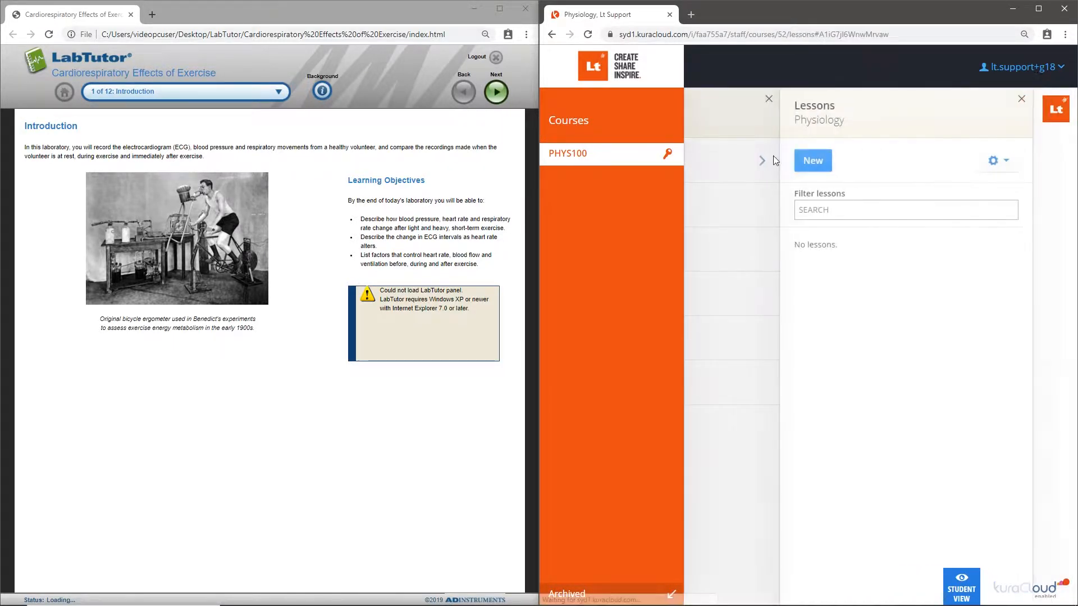
left_click(801, 164)
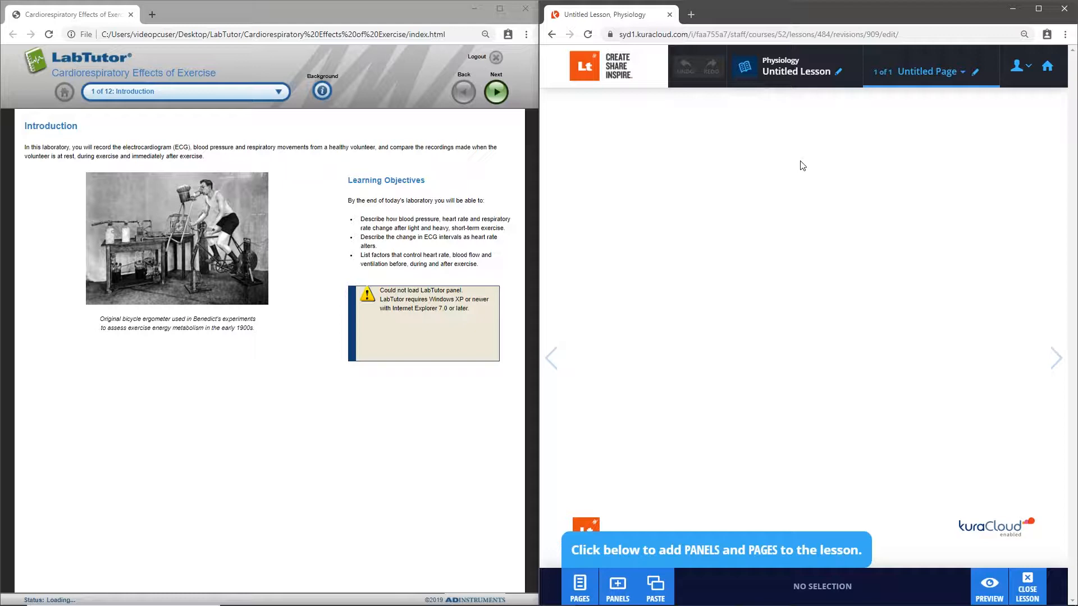
left_click(840, 71)
key("BackSpace")
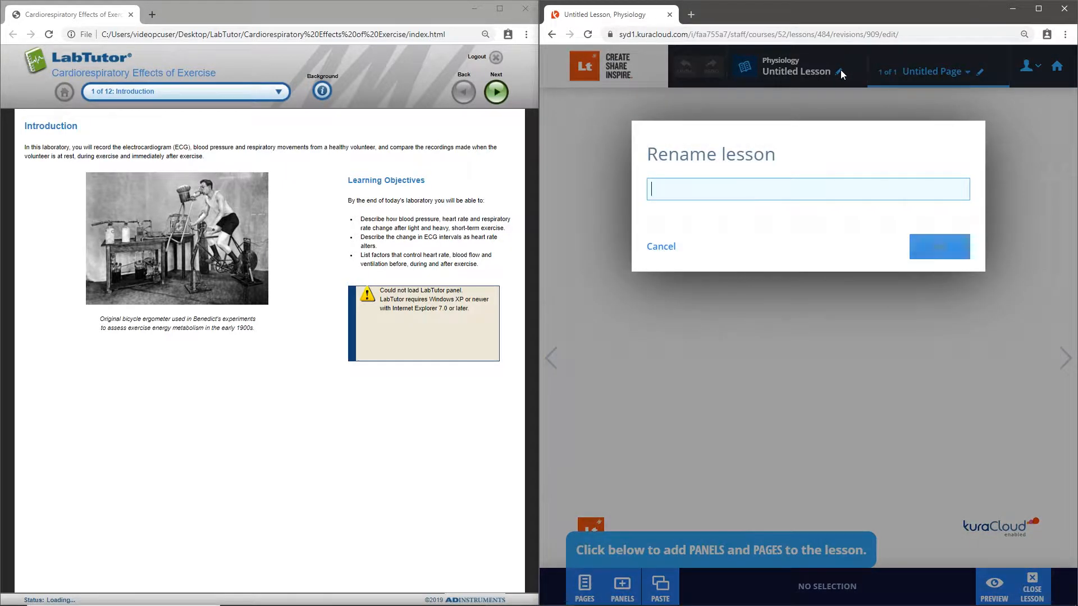
left_click_drag(105, 66, 216, 72)
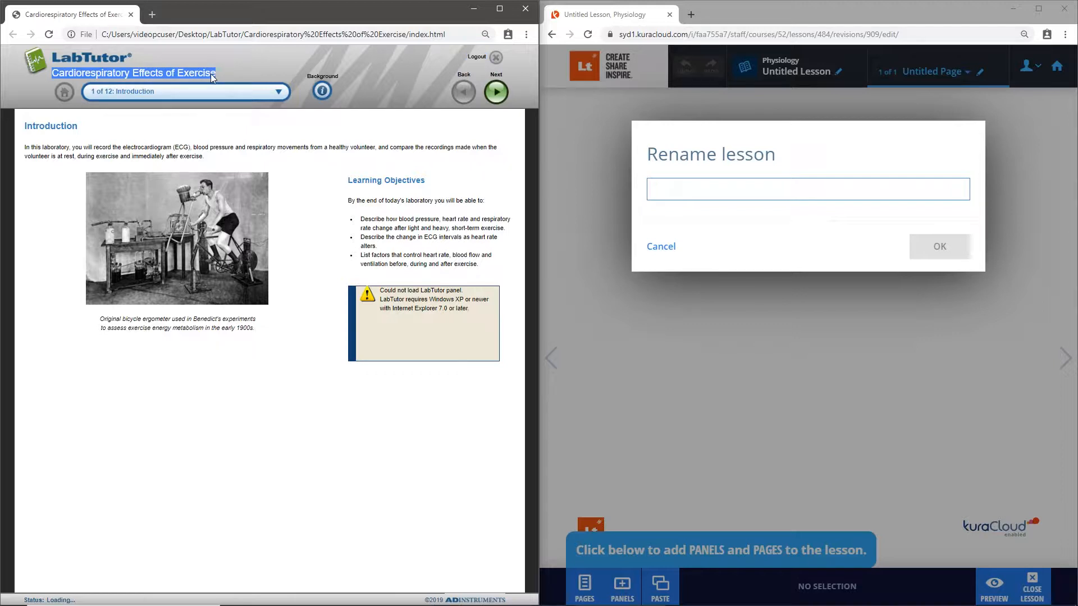
right_click(146, 69)
left_click(153, 75)
right_click(657, 194)
left_click(699, 275)
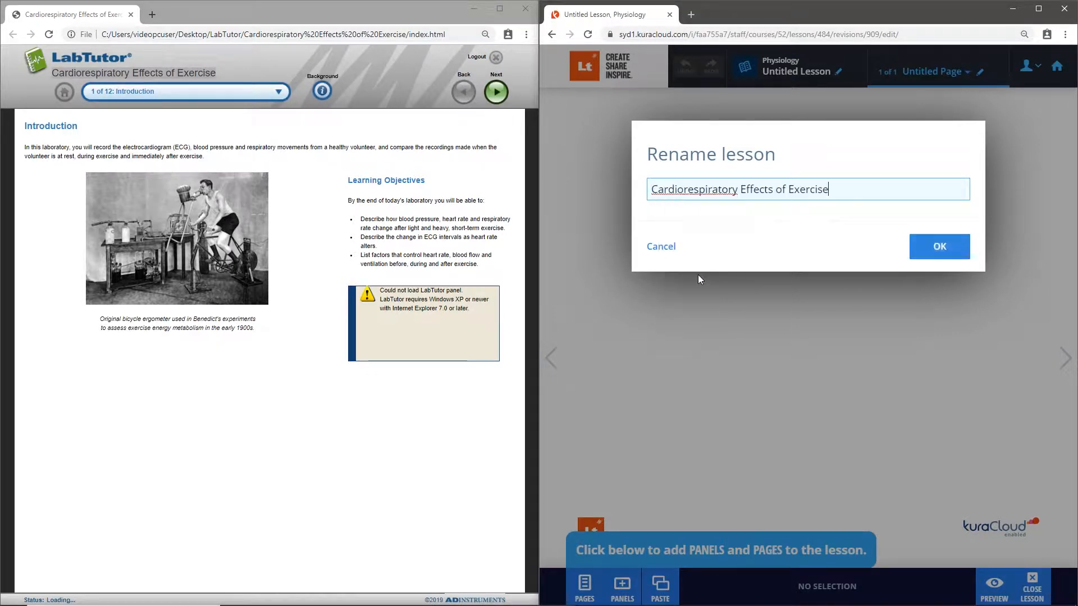
left_click(956, 249)
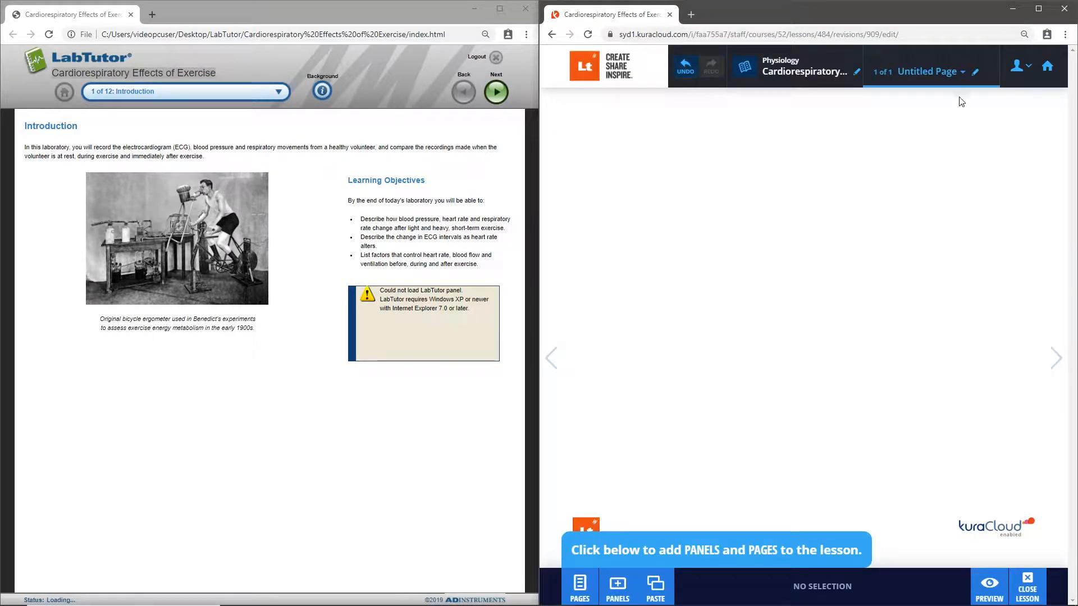
- Rename the lesson's untitled page to "Introduction", using the heading copied from the LabTutor page
left_click(977, 71)
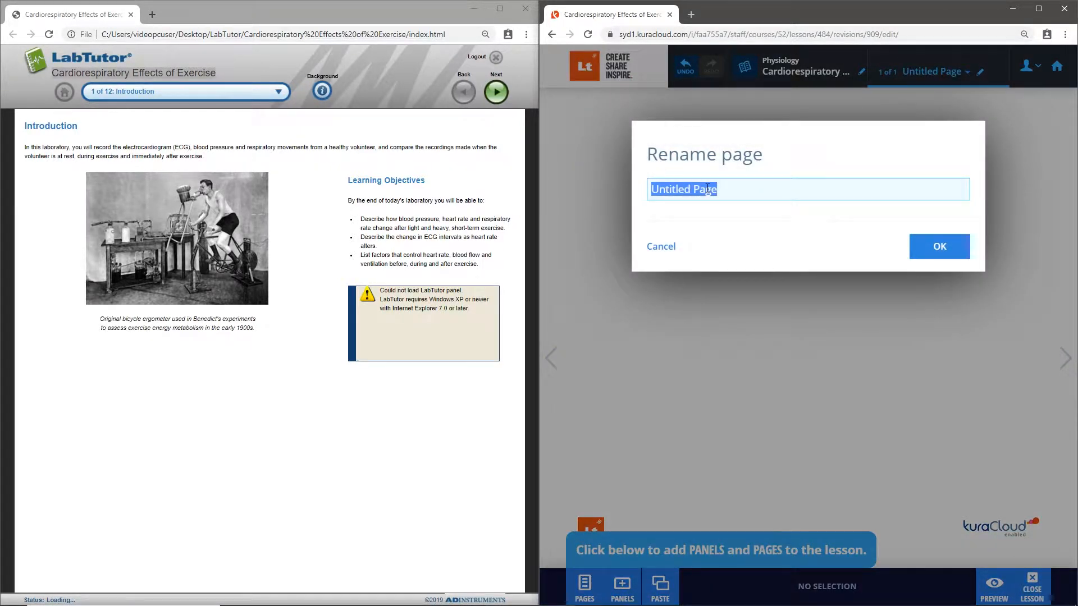
key("BackSpace")
left_click(78, 126)
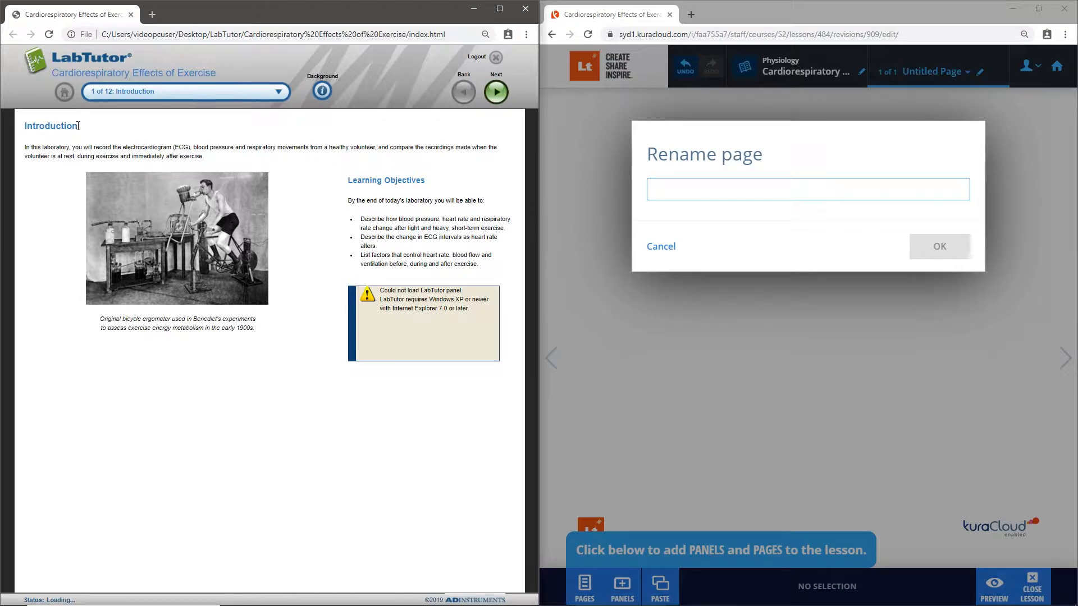
left_click_drag(78, 126, 25, 126)
right_click(43, 125)
left_click(56, 139)
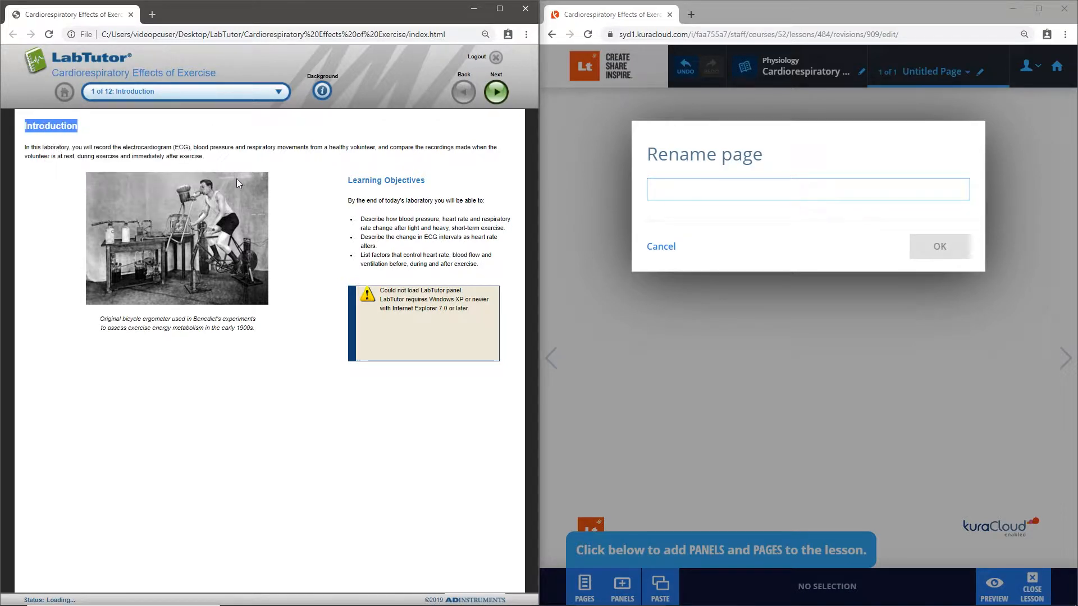
right_click(661, 189)
left_click(699, 281)
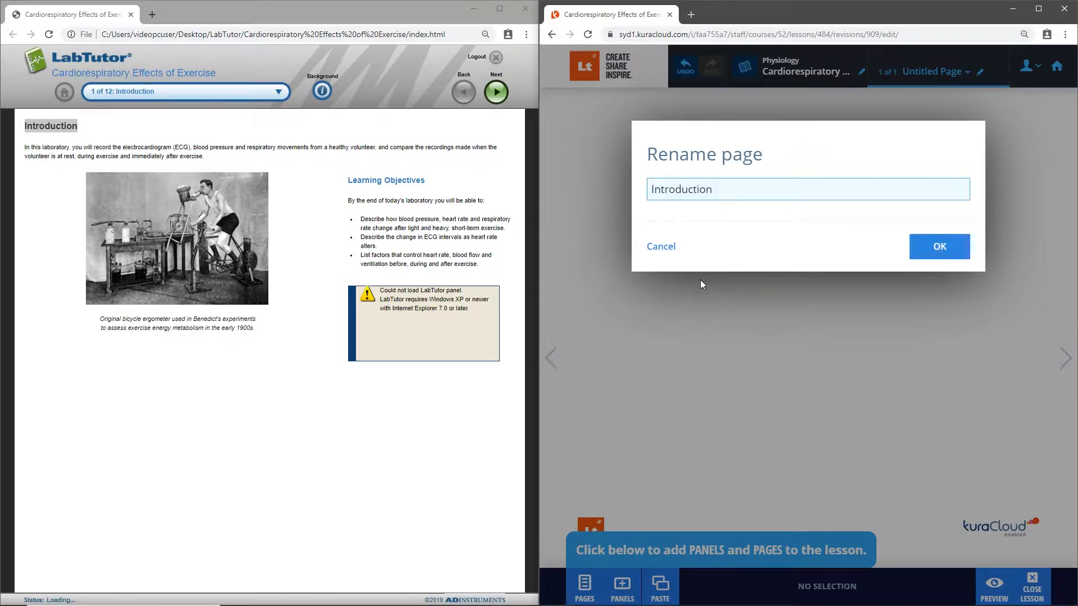
left_click(963, 249)
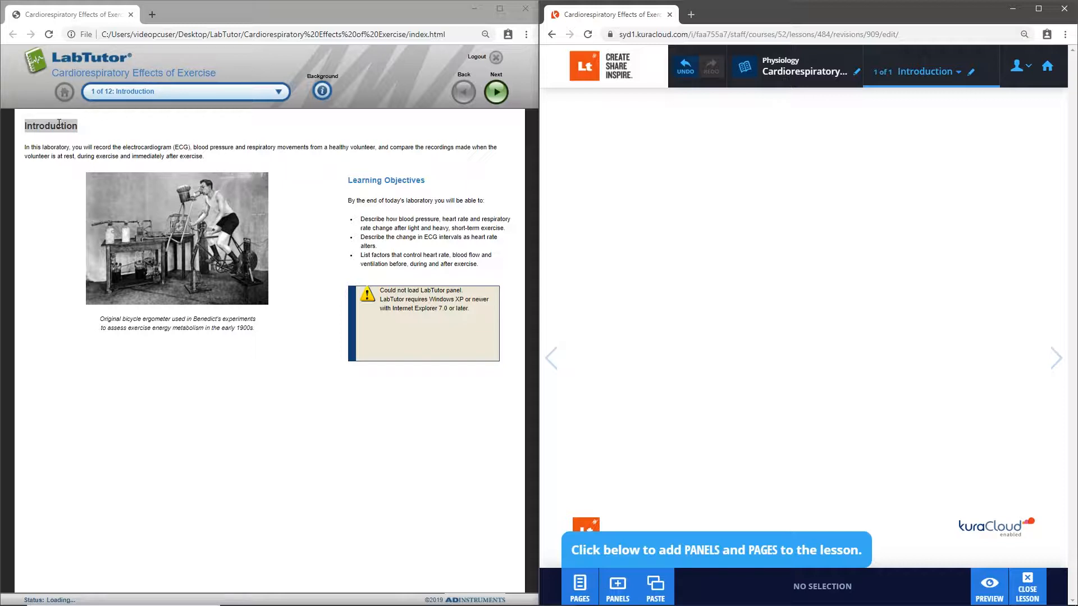
- Bring the "Introduction" heading from LabTutor onto the lesson page as a text panel and format it as Header 1
left_click_drag(58, 124, 799, 122)
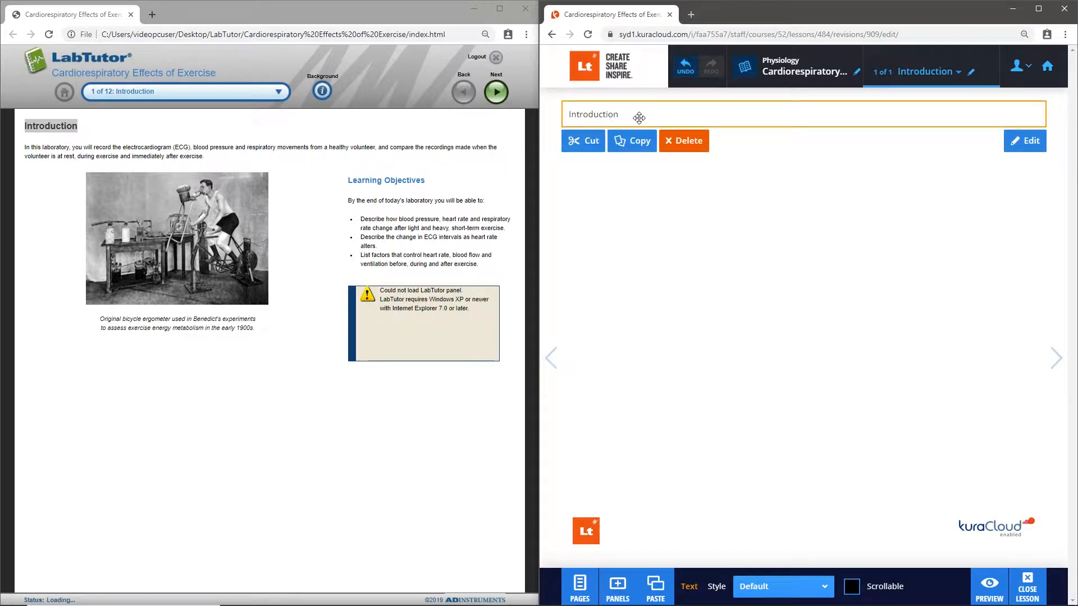
double_click(640, 116)
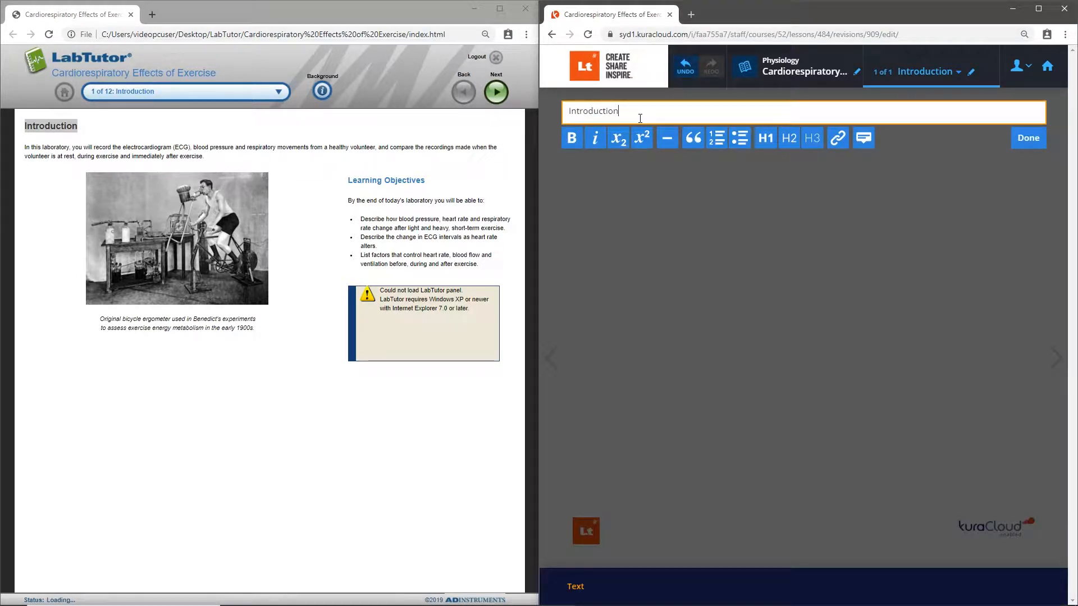
left_click(811, 139)
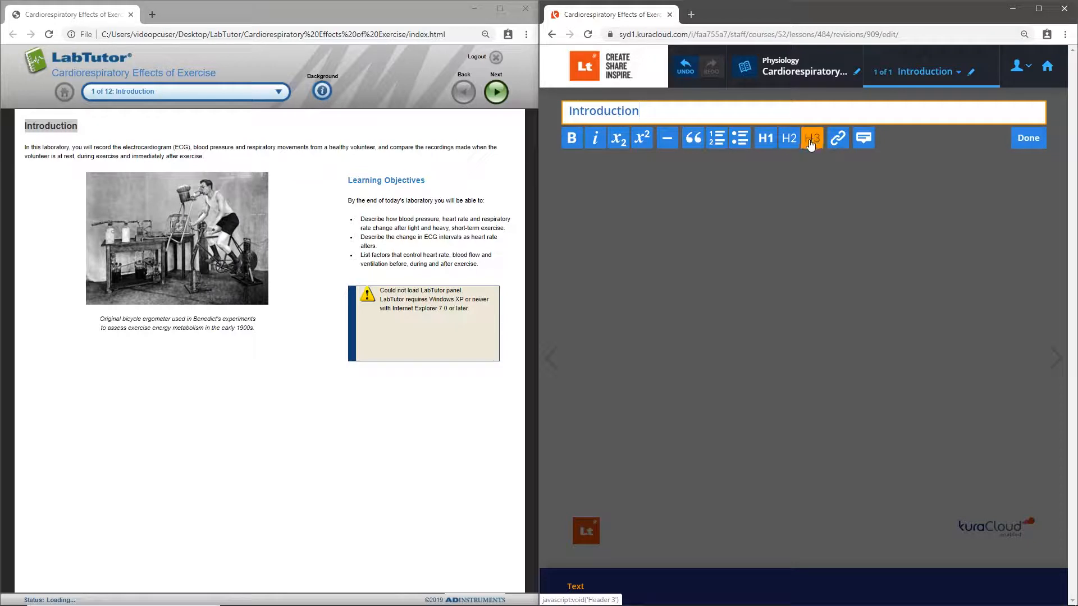
left_click(790, 140)
left_click(767, 141)
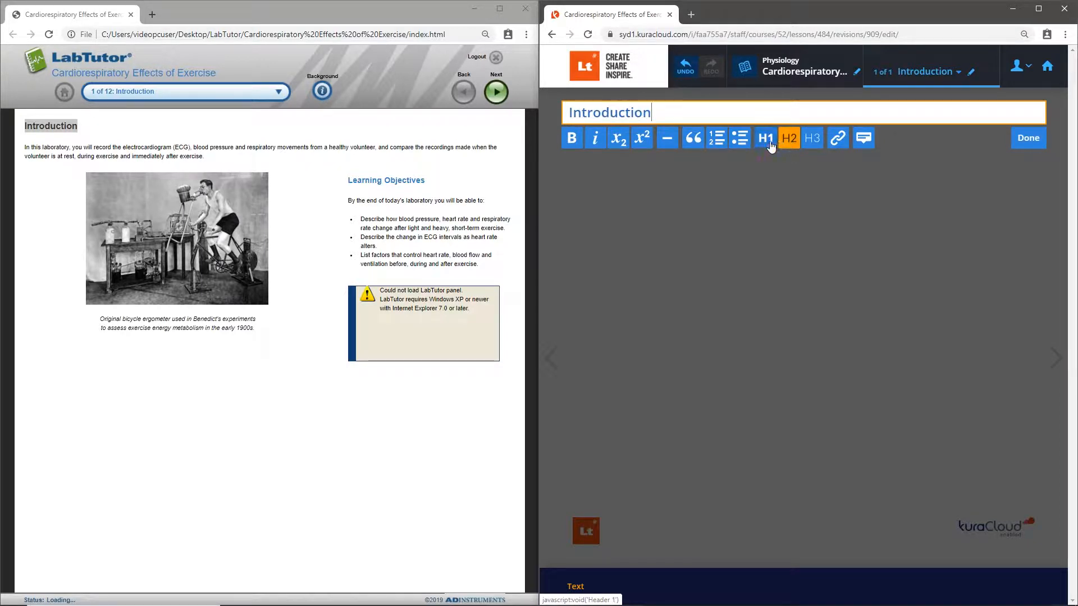
left_click(764, 205)
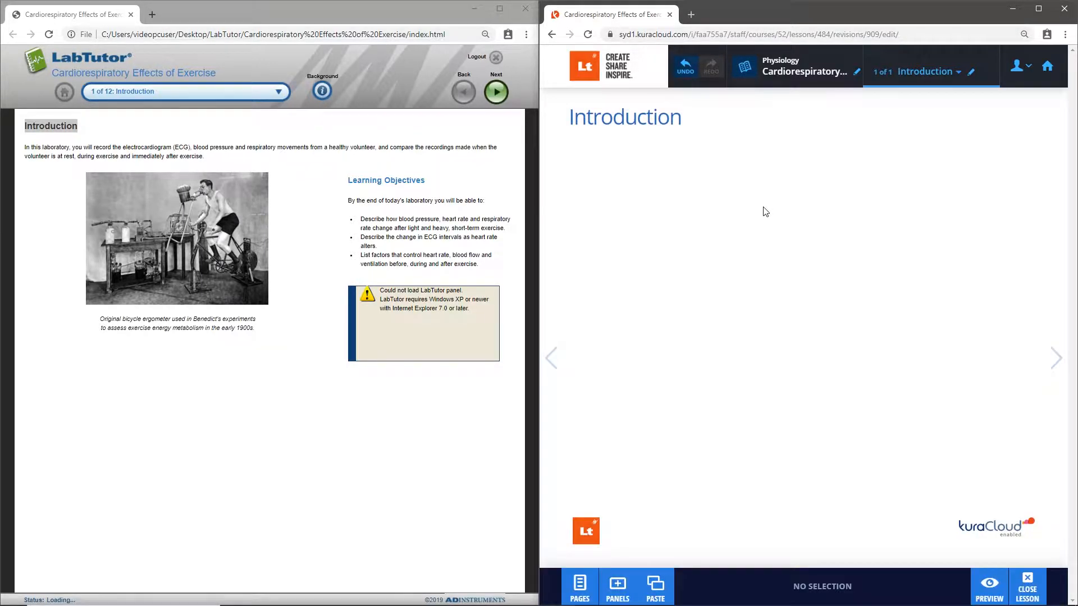
- Bring the introductory LabTutor paragraph about recording ECG, blood pressure and respiratory movements into the lesson beneath the Introduction heading
left_click_drag(204, 157, 112, 149)
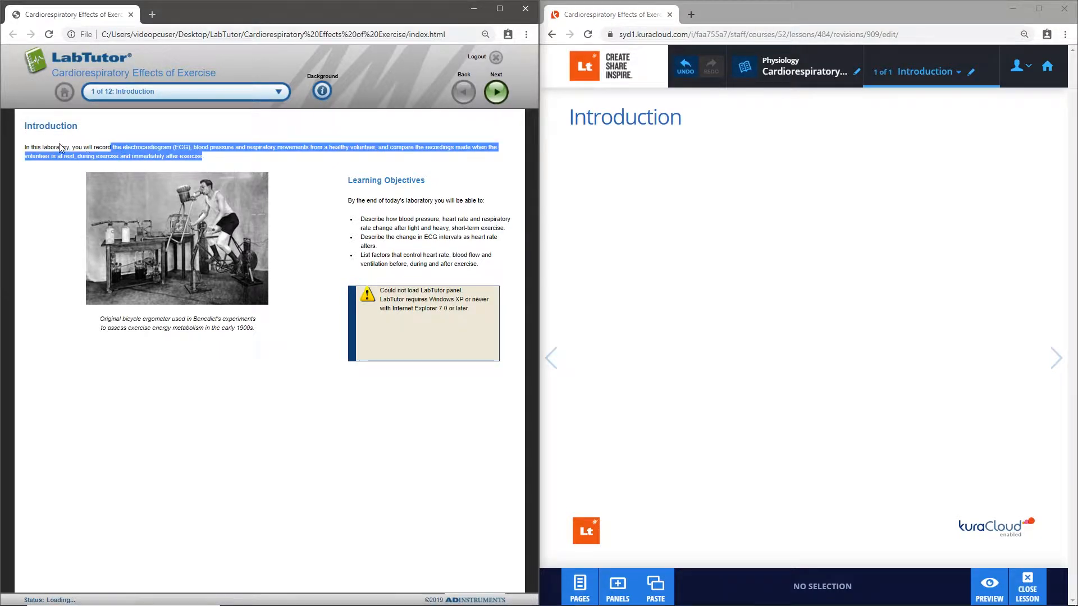
left_click(26, 147)
left_click_drag(26, 147, 706, 150)
left_click(739, 245)
- Add LabTutor's "Learning Objectives" heading below the introductory paragraph and format it as Header 3
left_click_drag(426, 181, 587, 202)
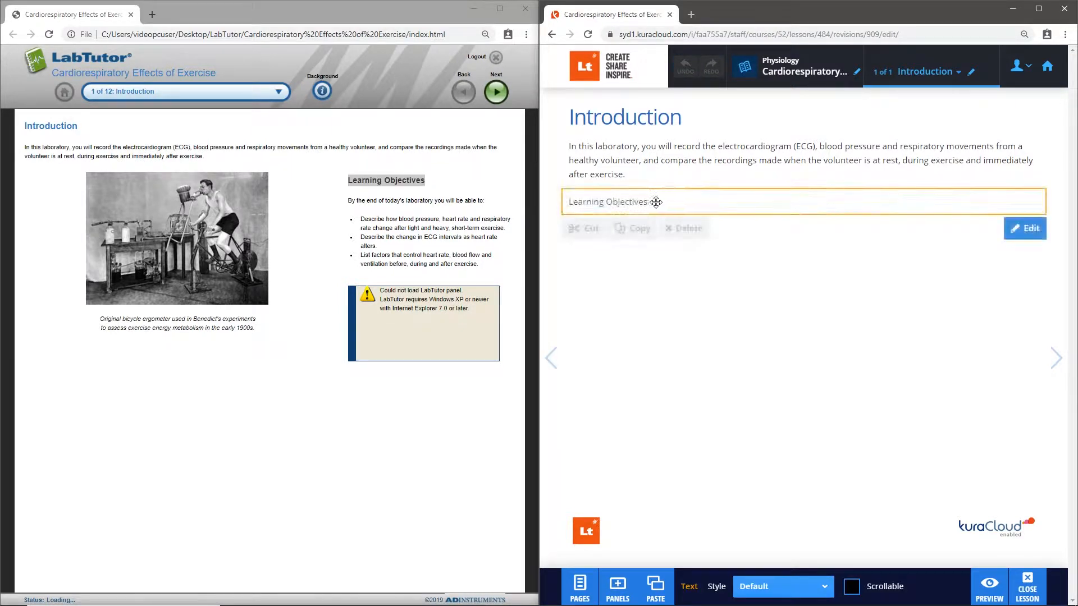
left_click(812, 228)
left_click(815, 286)
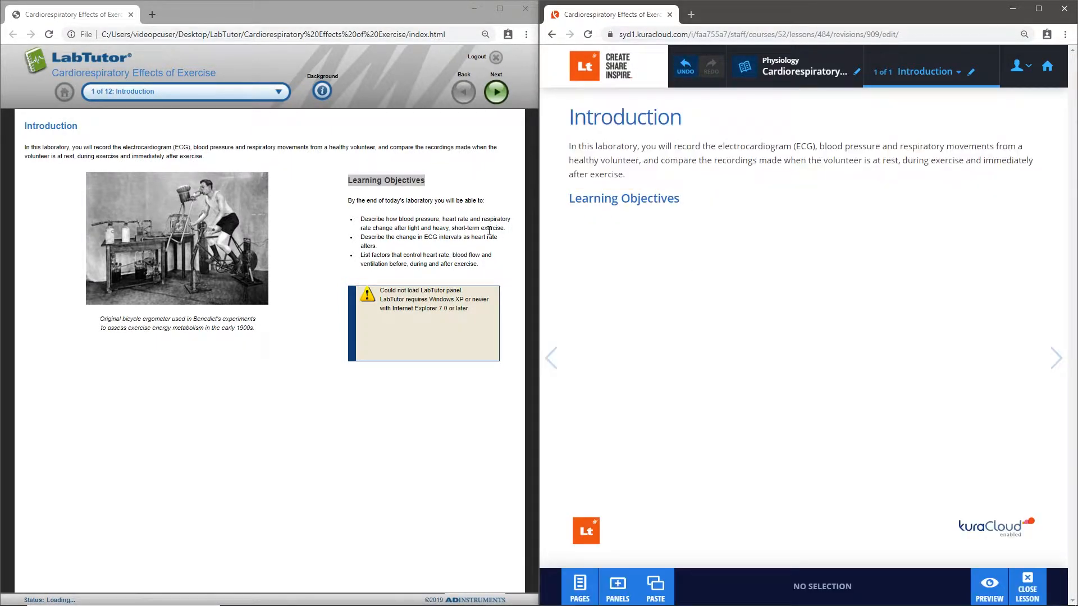
- Add the learning objectives text from LabTutor beneath its heading and format the three objectives as a bulleted list
left_click(478, 265)
left_click_drag(479, 265, 702, 226)
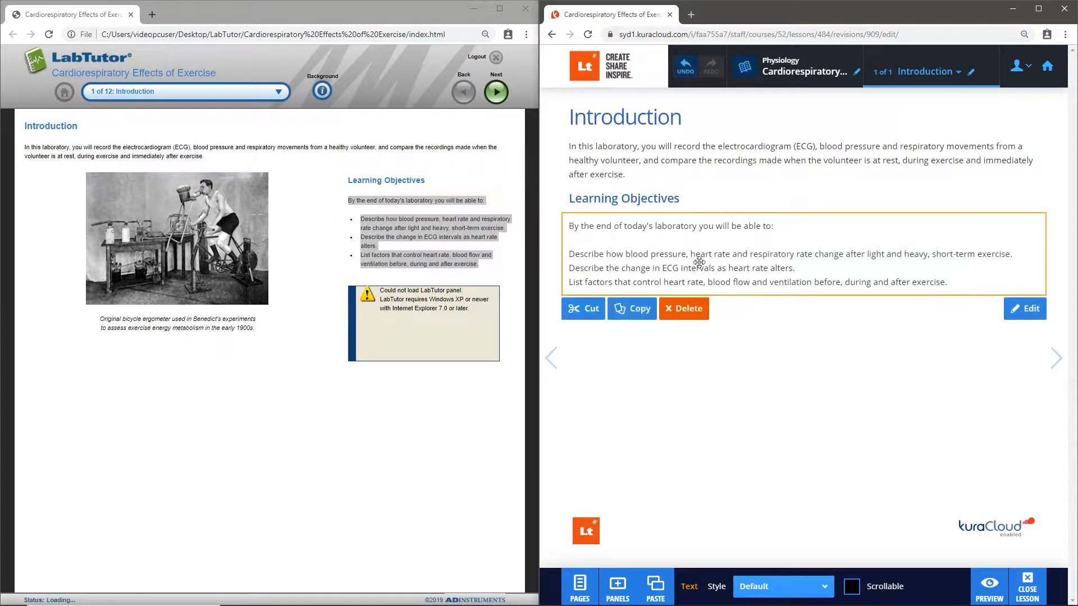
left_click(955, 279)
left_click_drag(955, 279, 568, 251)
left_click(739, 303)
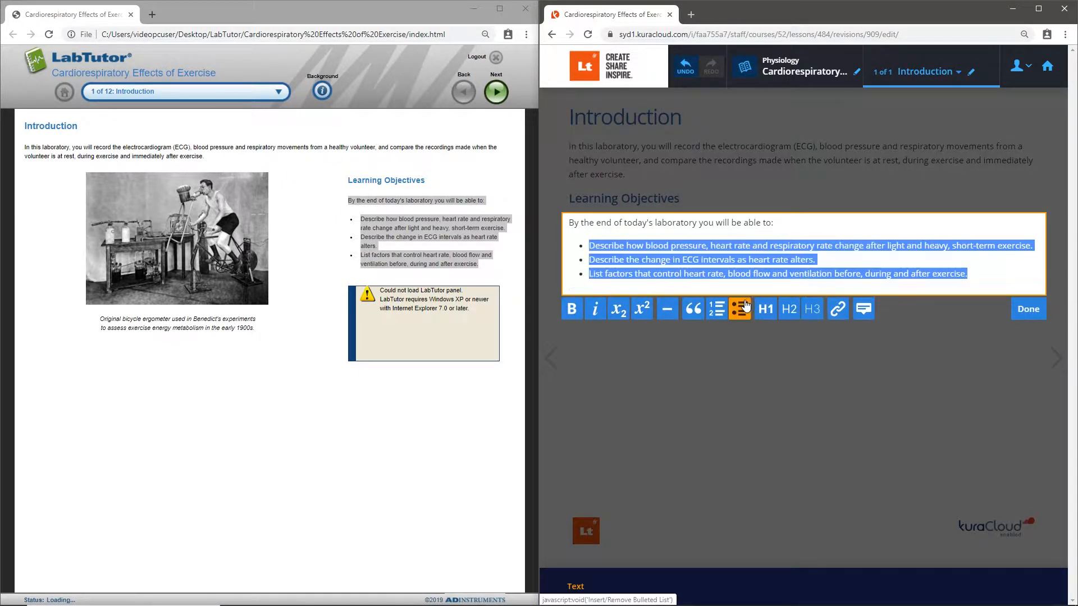
left_click(792, 349)
left_click(460, 179)
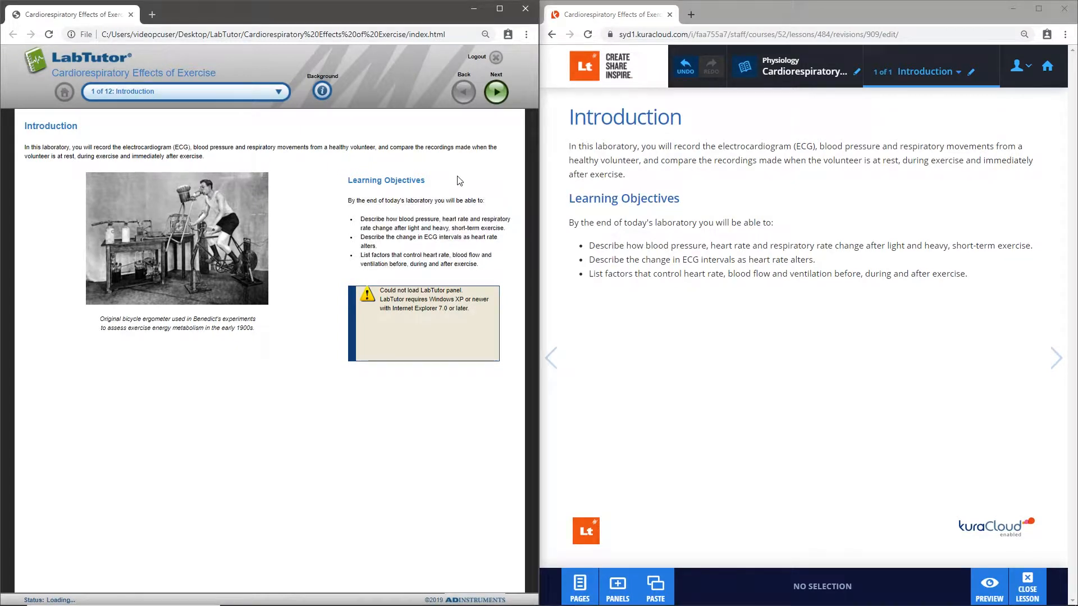
- Open the LabTutor Background page and insert a popup named "Blood pressure" on the words "blood pressure" in the first learning objective
left_click(322, 91)
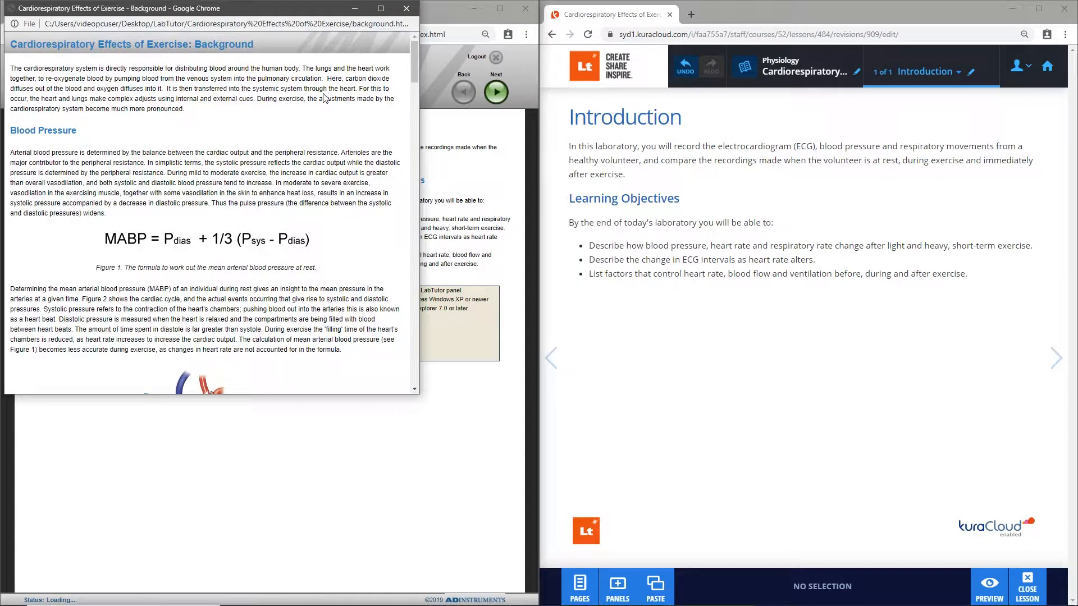
left_click(654, 253)
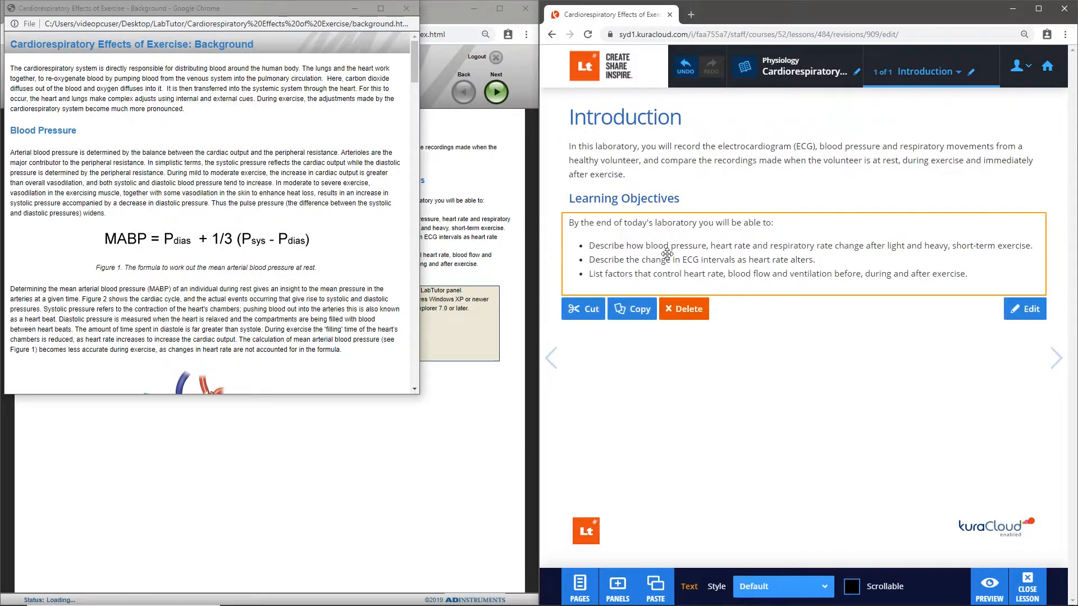
left_click(706, 249)
left_click_drag(707, 246, 645, 245)
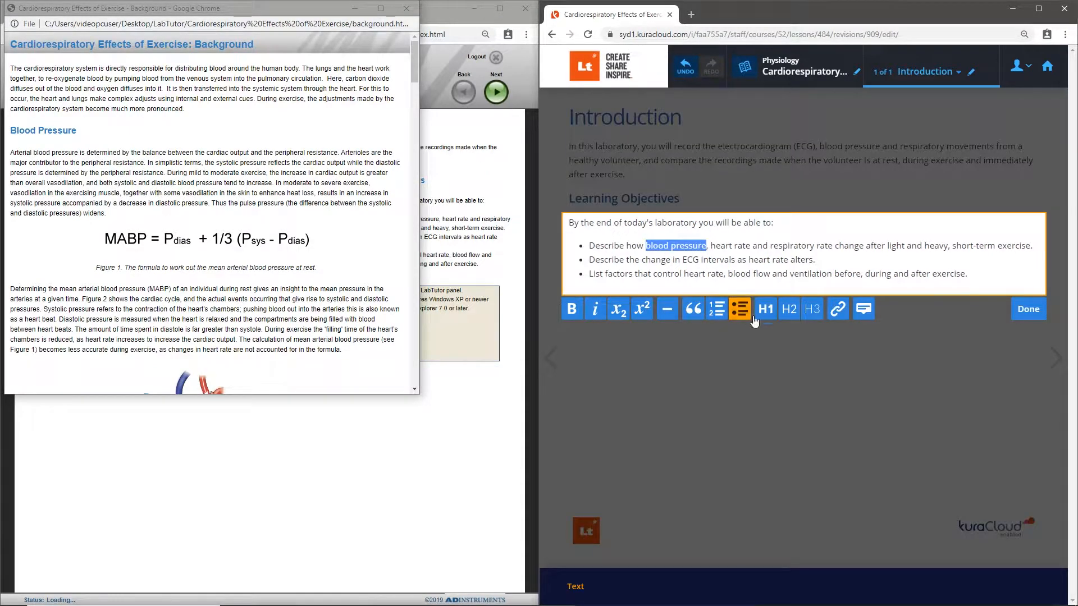
left_click(863, 310)
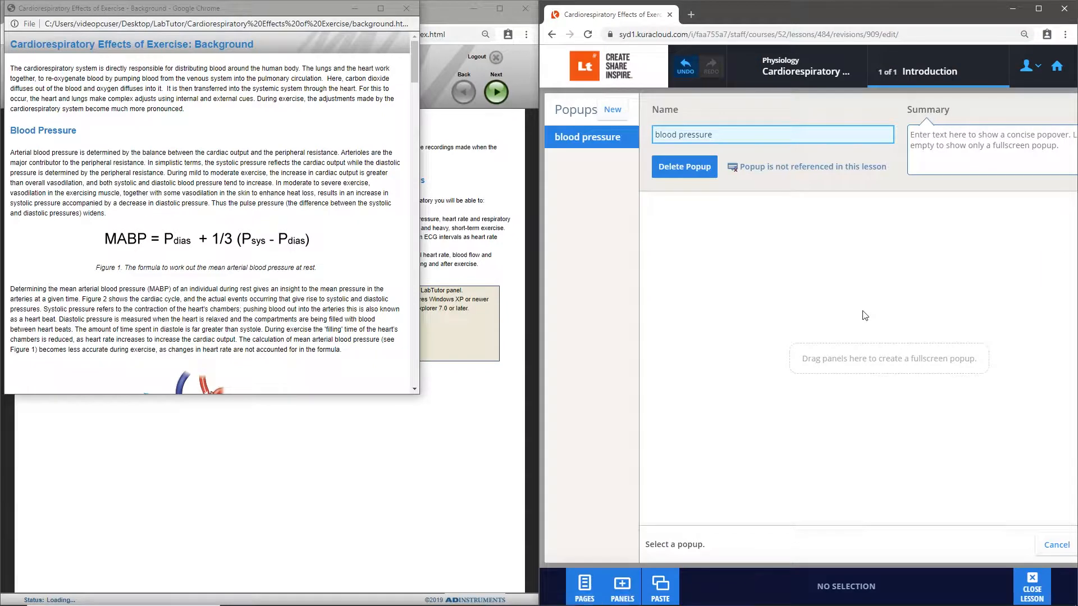
left_click(660, 137)
key("BackSpace")
type("B")
- Fill the Blood pressure popup's summary with the first two sentences of the Background's Blood Pressure section and save the popup
left_click(14, 153)
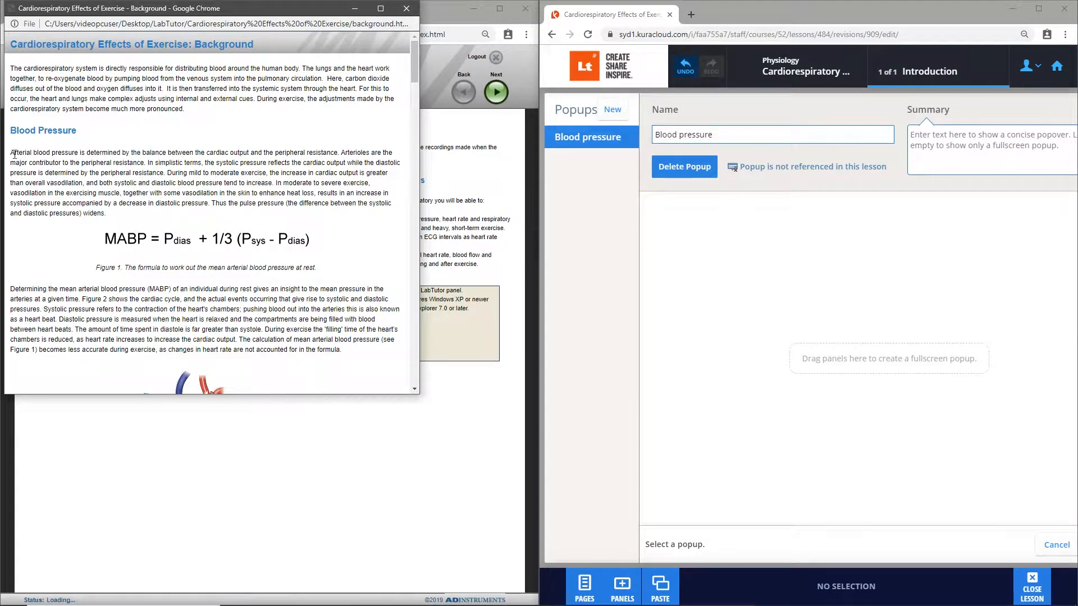
left_click_drag(12, 153, 147, 163)
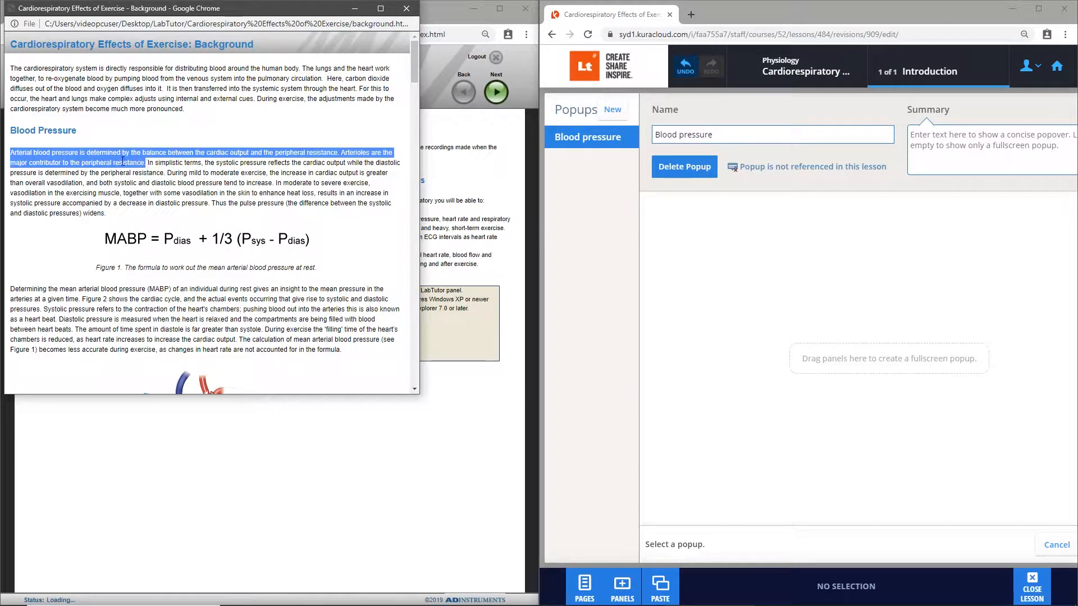
right_click(122, 161)
left_click(135, 170)
left_click(1039, 8)
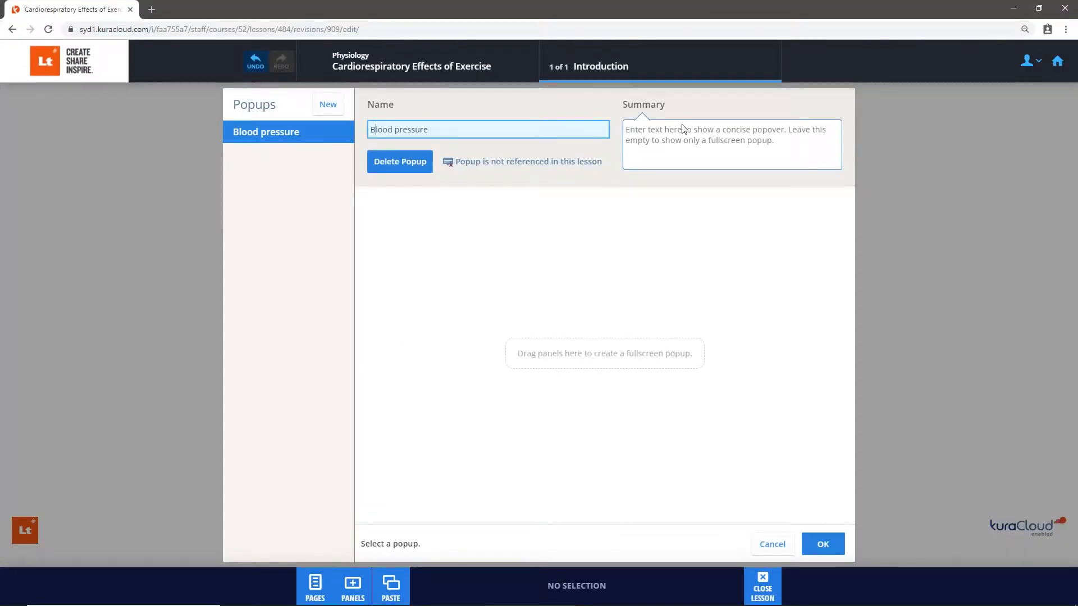
left_click(646, 130)
right_click(644, 131)
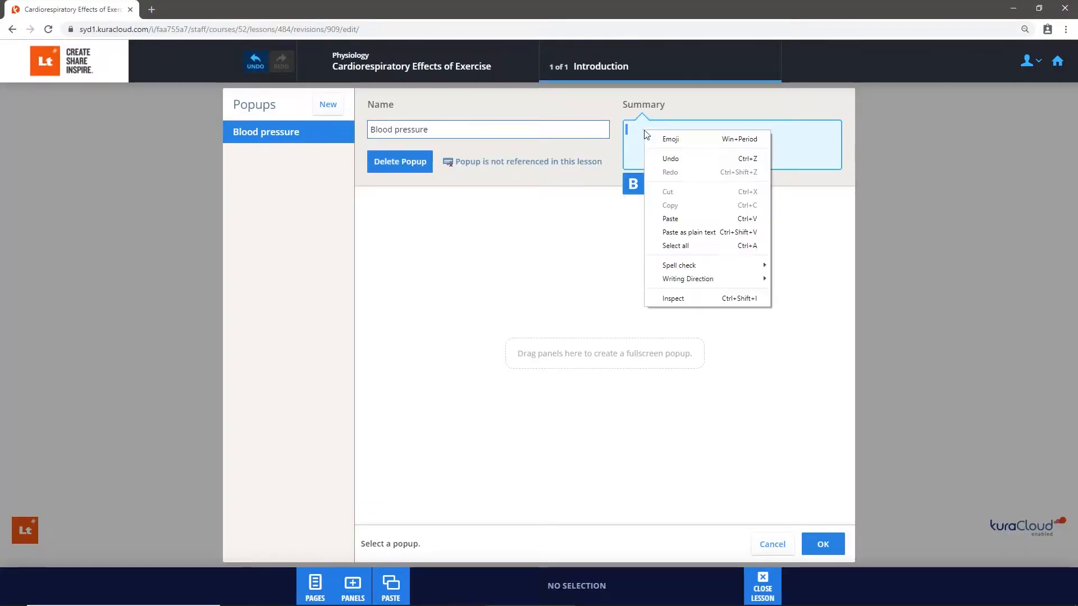
left_click(690, 220)
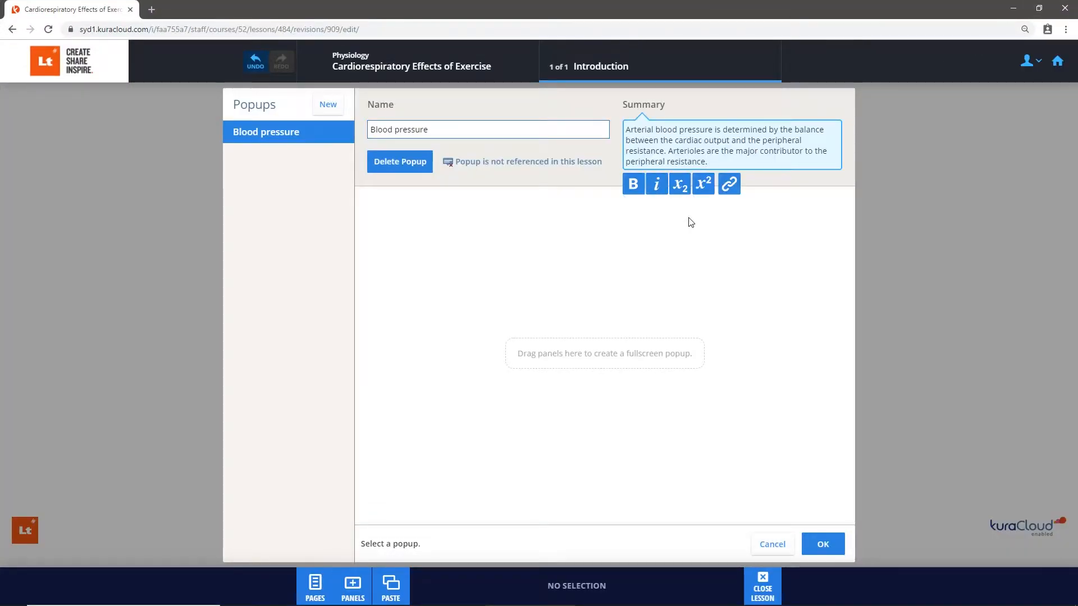
left_click(823, 544)
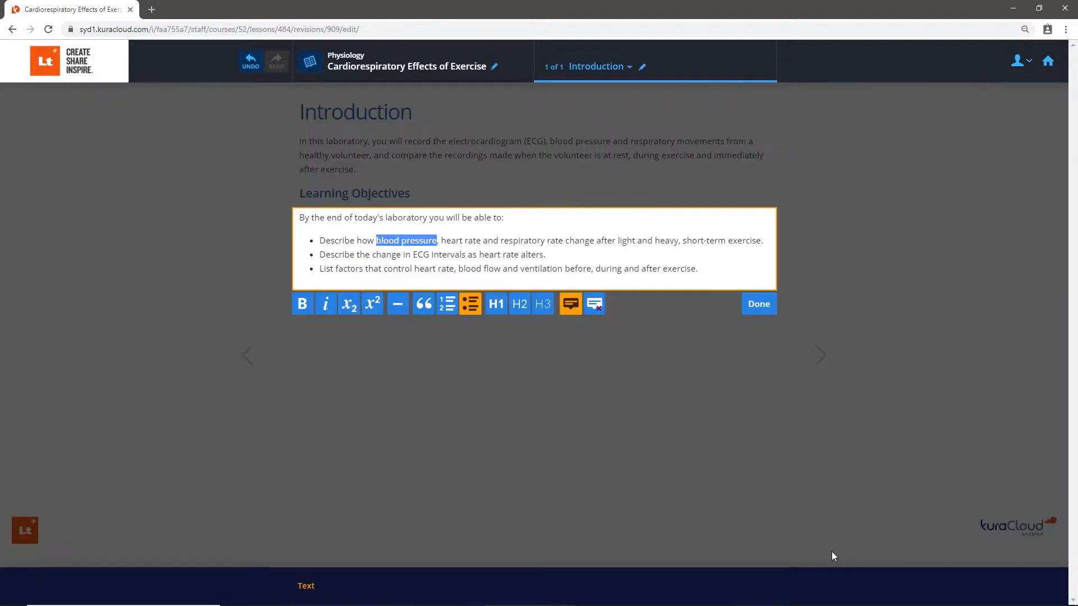
left_click(633, 315)
- Create a new popup named "ECG" for the word "ECG" in the second learning objective, with the Background's ECG components text at hand
key("super+Right")
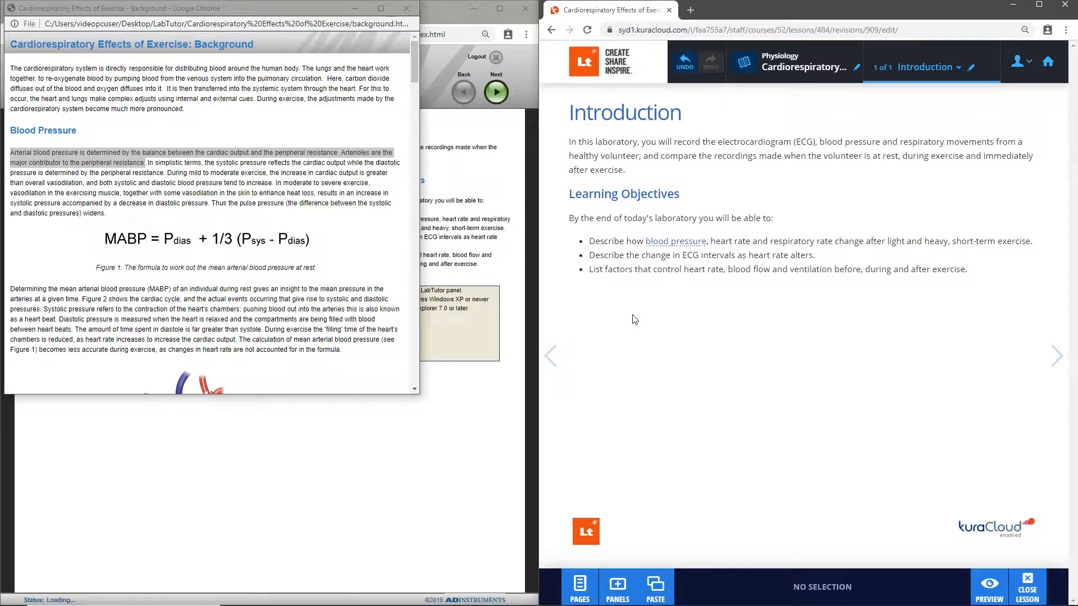
left_click(288, 204)
scroll(275, 205, "down", 10)
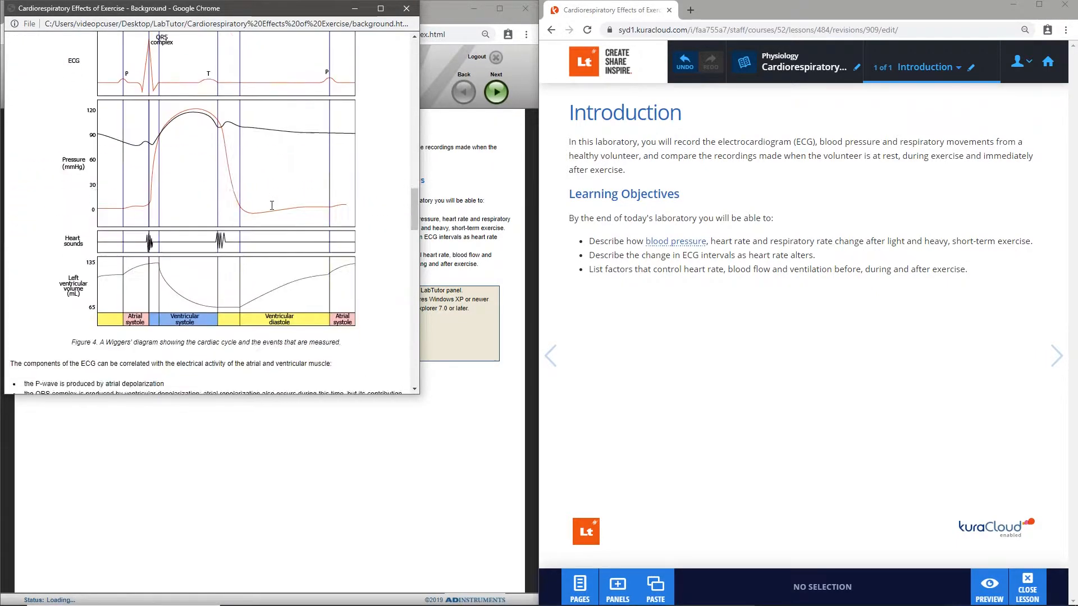
scroll(272, 206, "down", 4)
left_click(698, 257)
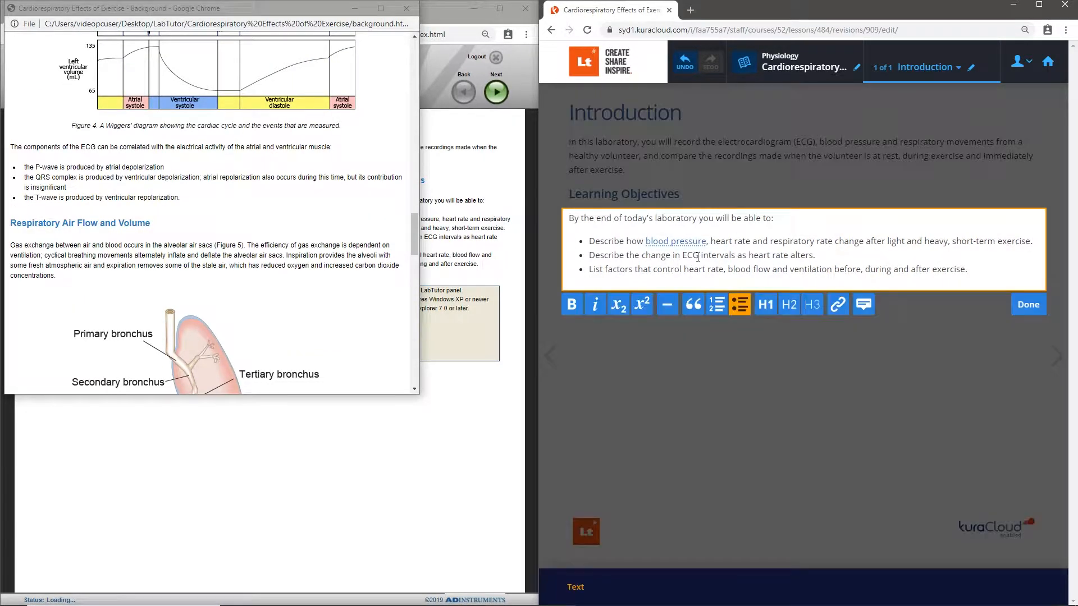
left_click_drag(698, 257, 681, 257)
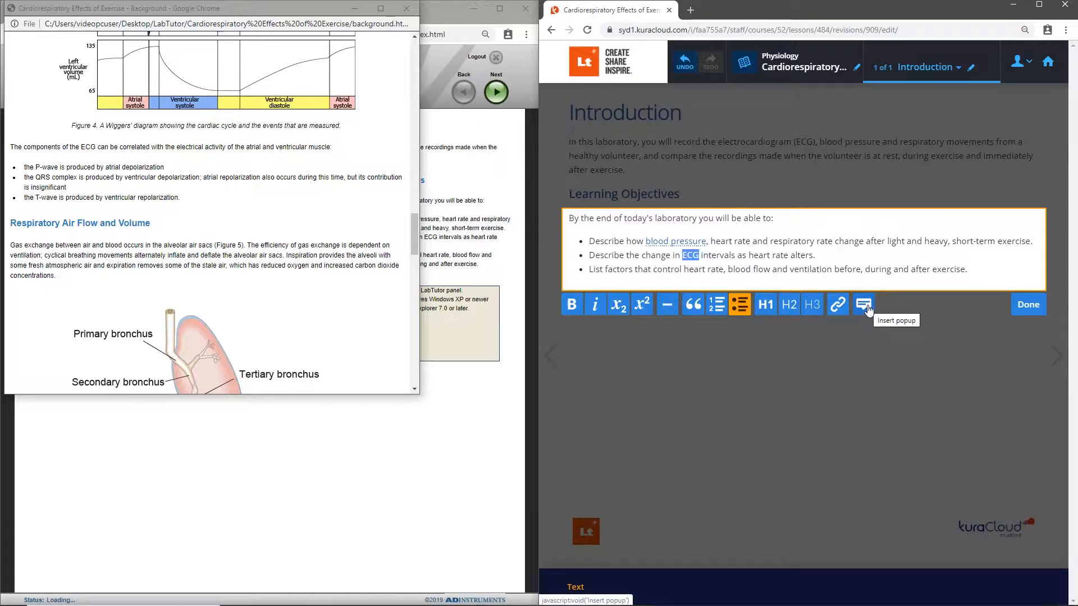
left_click(864, 306)
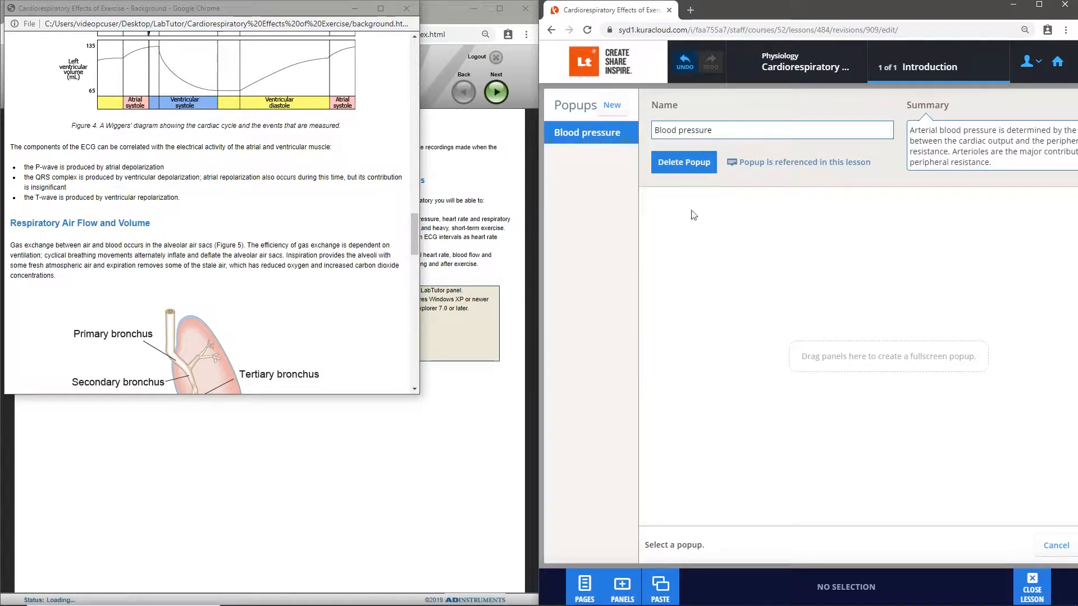
left_click(611, 105)
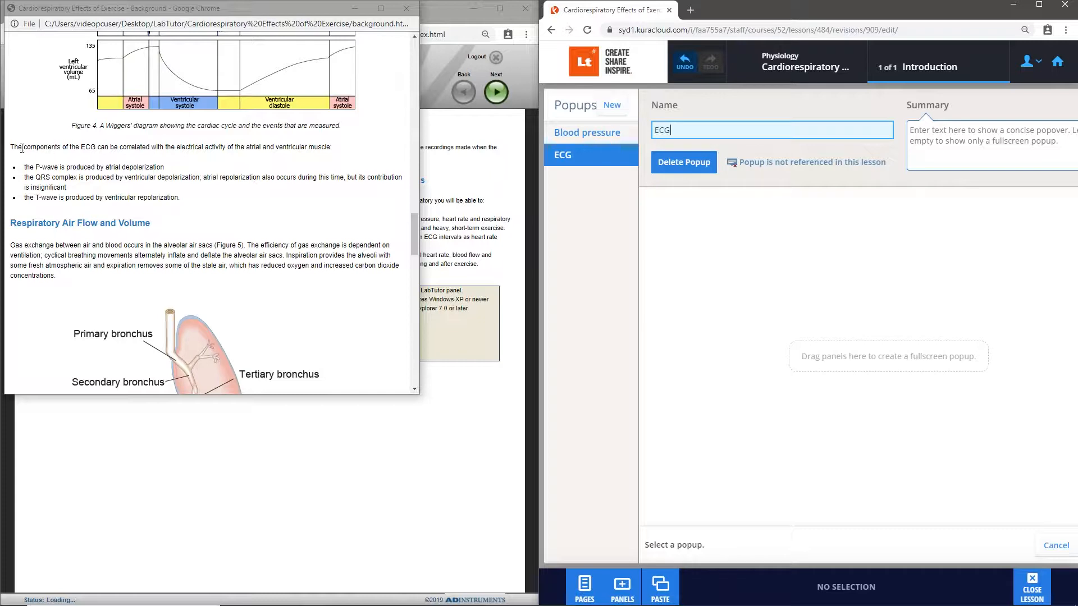
- Add the Background's ECG components text as the ECG popup's fullscreen content, with its three wave statements as a bulleted list, and save
left_click_drag(14, 147, 182, 203)
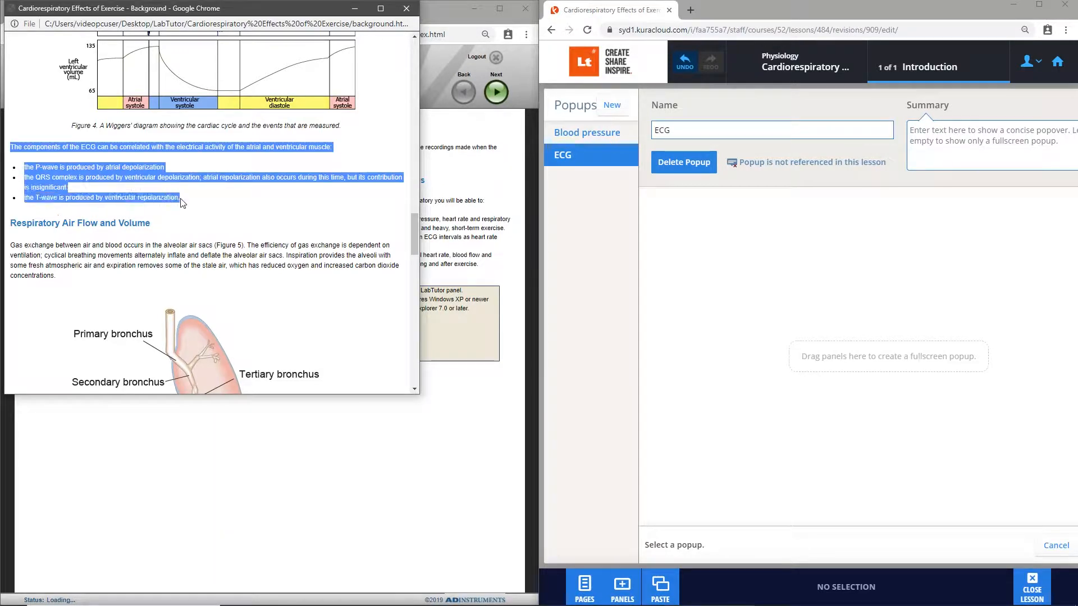
left_click_drag(122, 175, 771, 234)
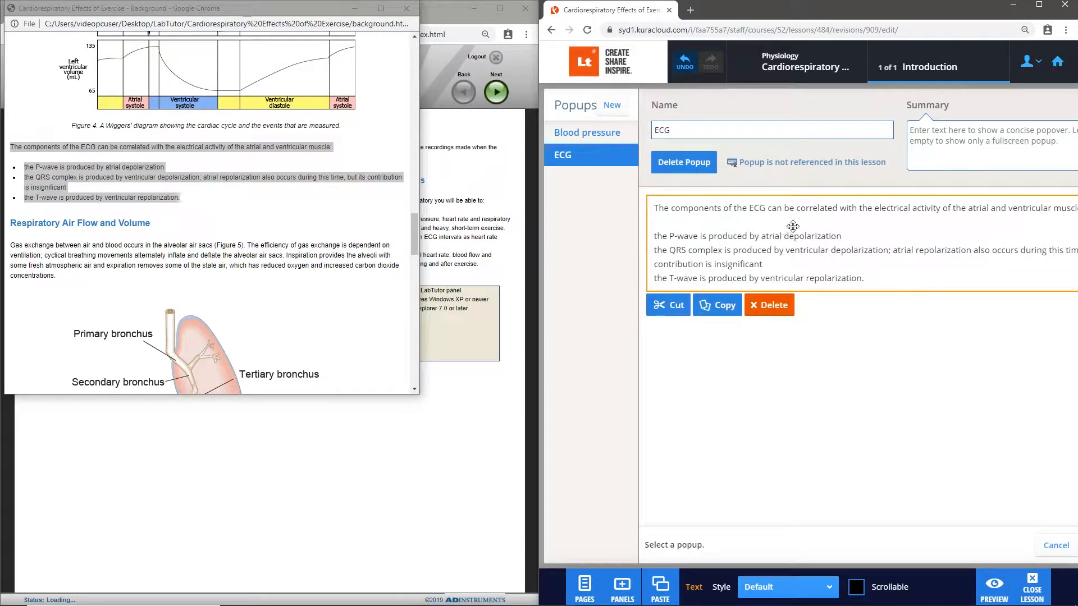
left_click(1037, 7)
left_click(581, 275)
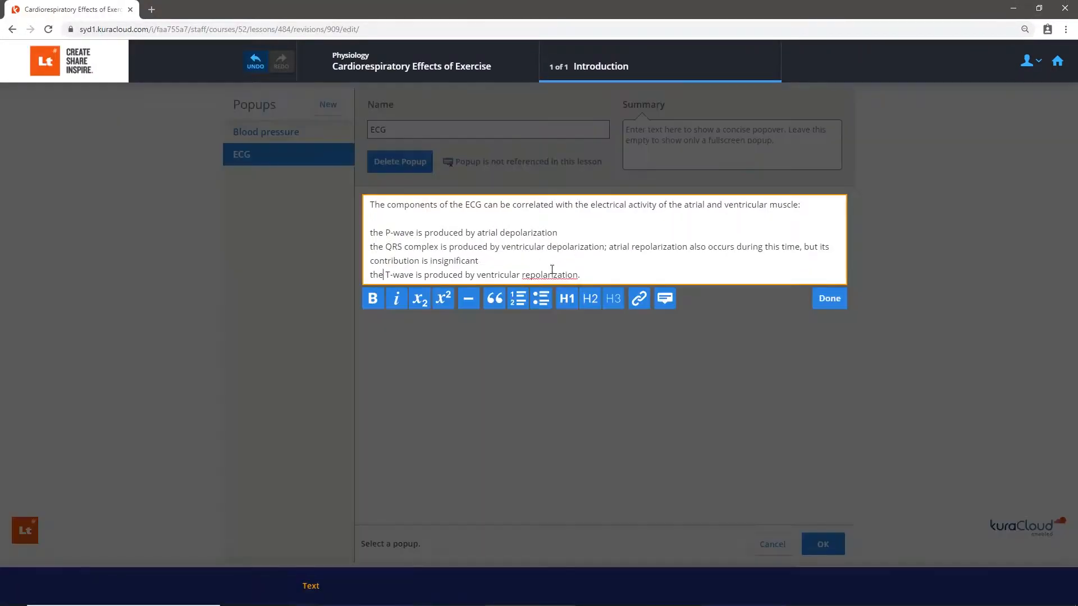
left_click_drag(581, 275, 361, 239)
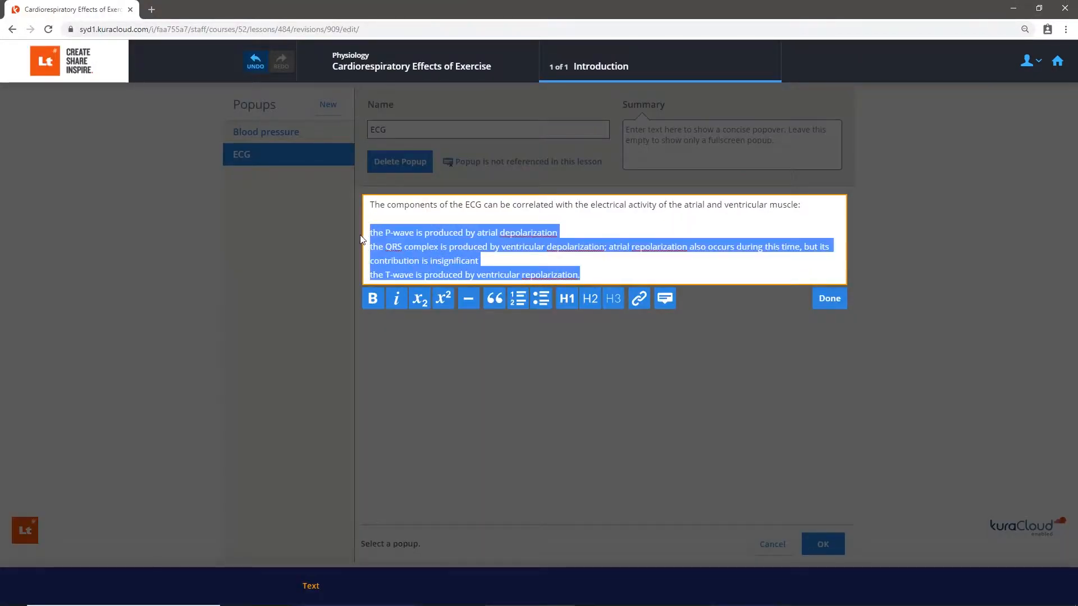
left_click(541, 298)
left_click(839, 306)
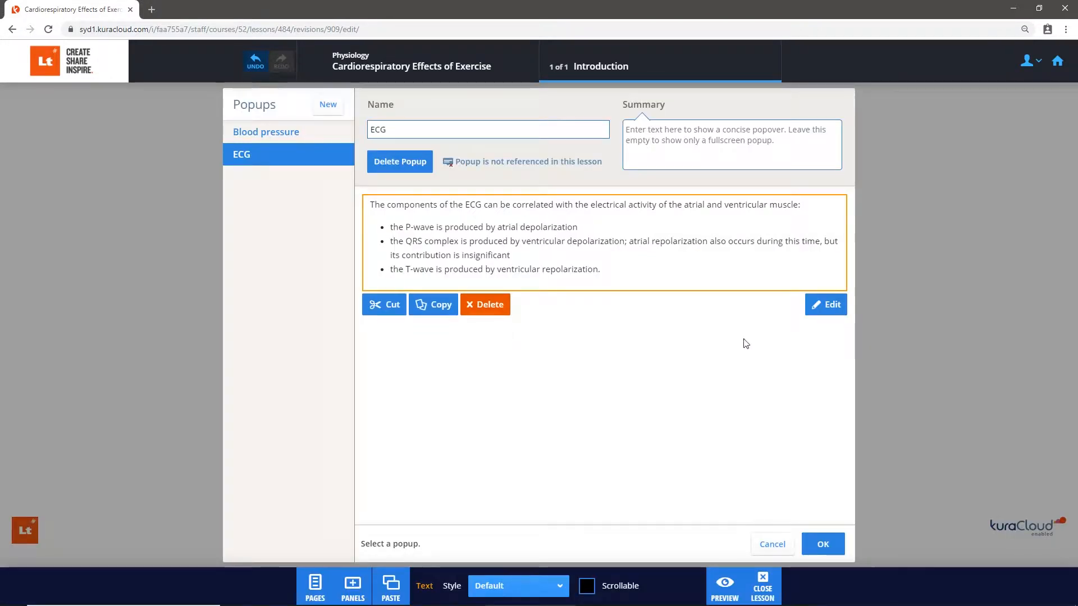
left_click(716, 340)
left_click(830, 540)
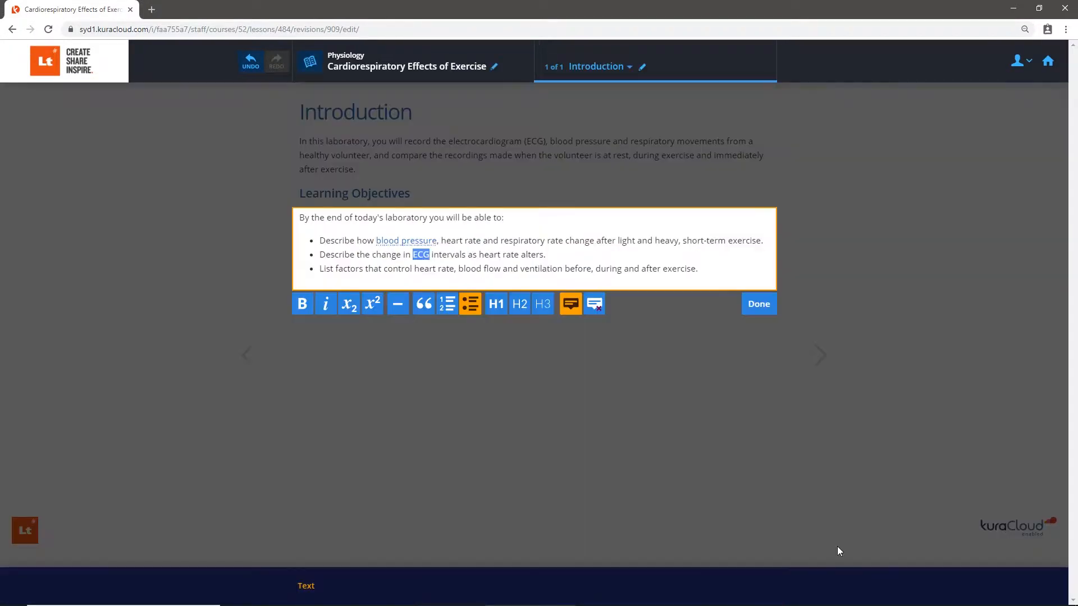
left_click(769, 313)
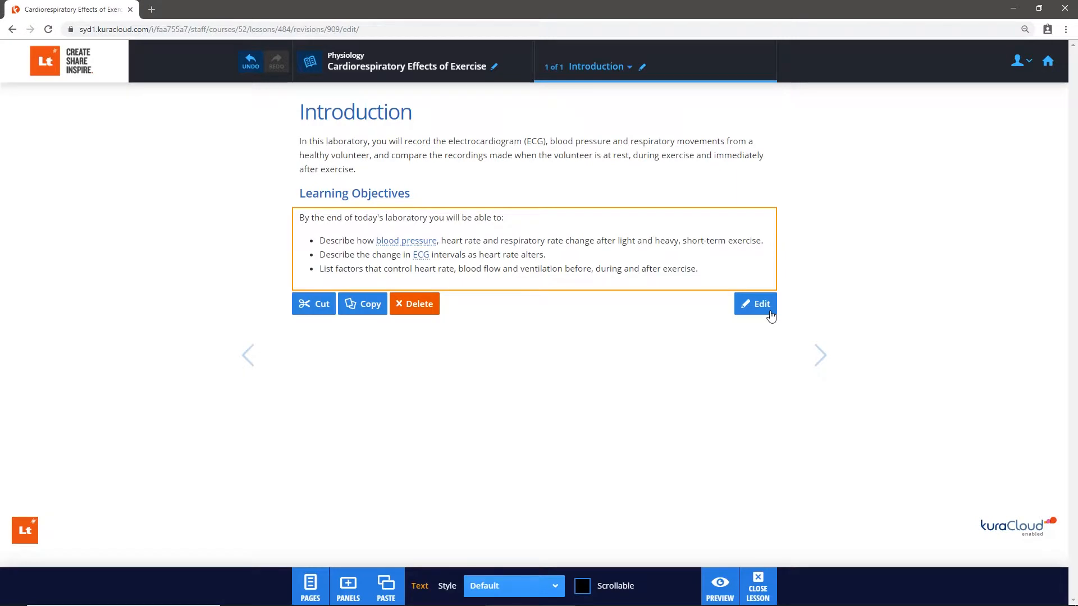
- Preview the lesson and check both the blood pressure and ECG popups, returning to editing when done
left_click(719, 585)
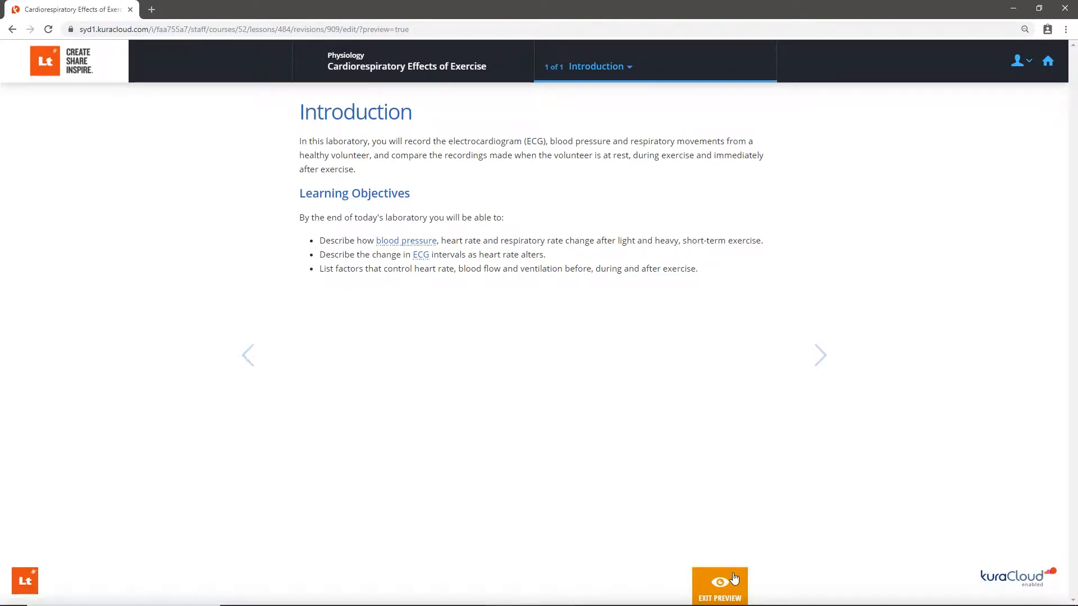
left_click(427, 241)
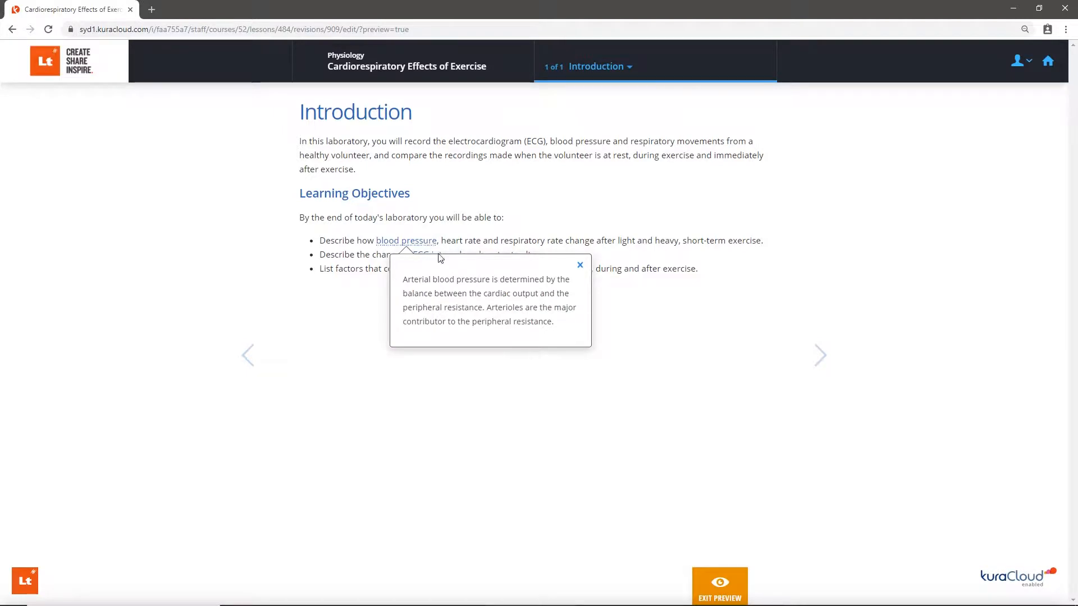
left_click(580, 265)
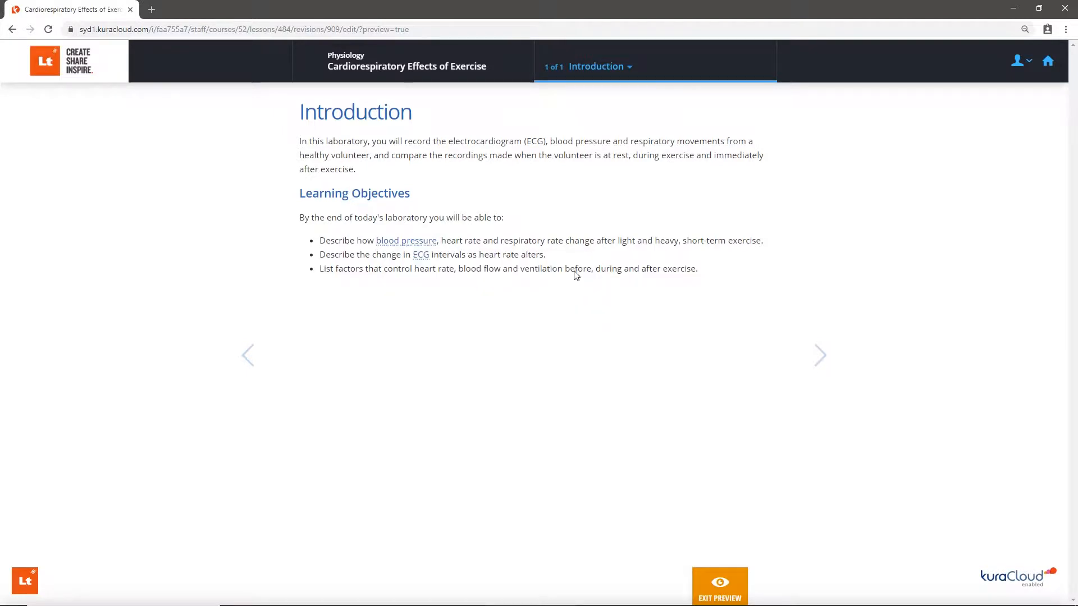
left_click(425, 257)
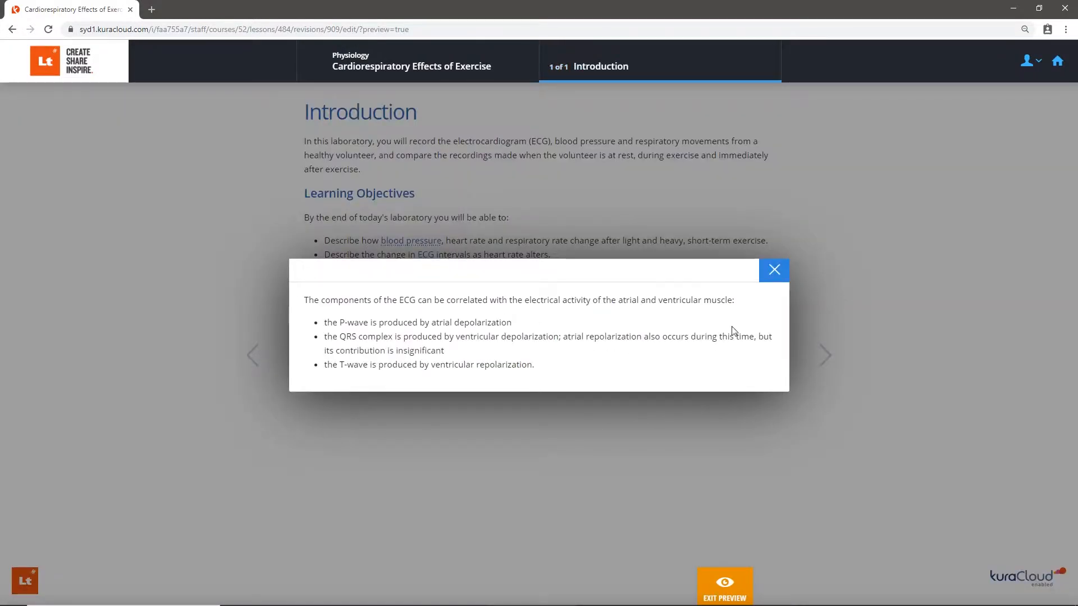
left_click(774, 270)
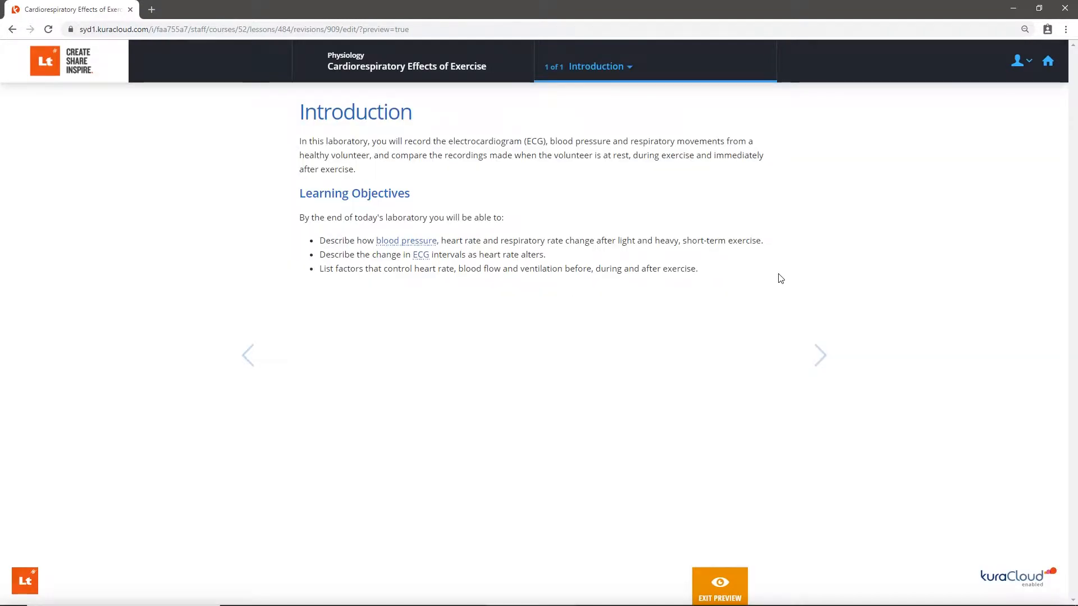
left_click(739, 582)
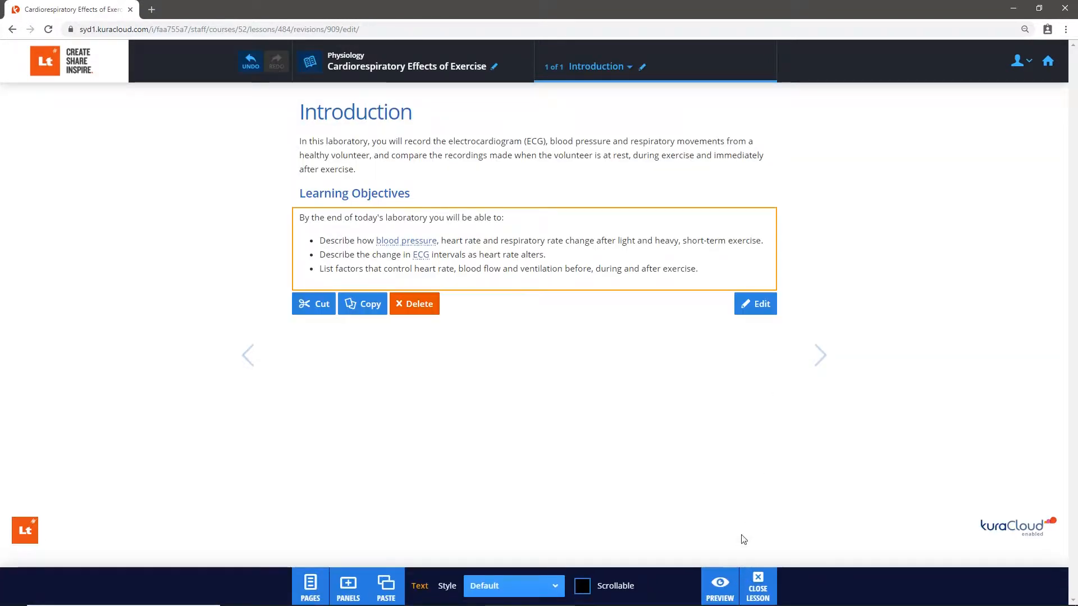
- Close the LabTutor Background window and open the images folder of the Cardiorespiratory Effects of Exercise experiment in File Explorer
left_click(737, 363)
key("super+Right")
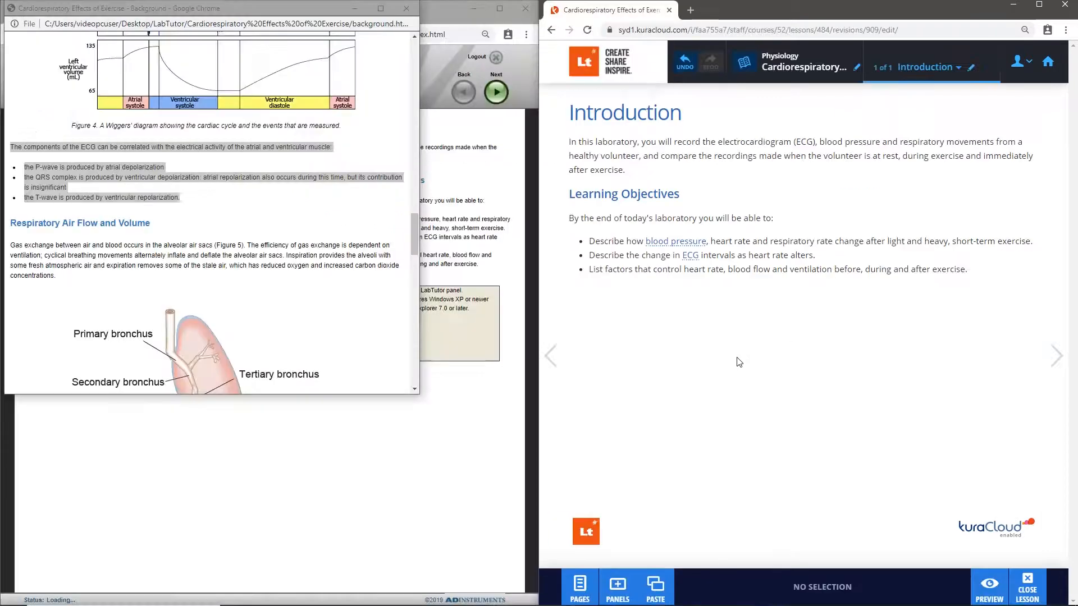
left_click(405, 9)
left_click_drag(405, 11, 407, 45)
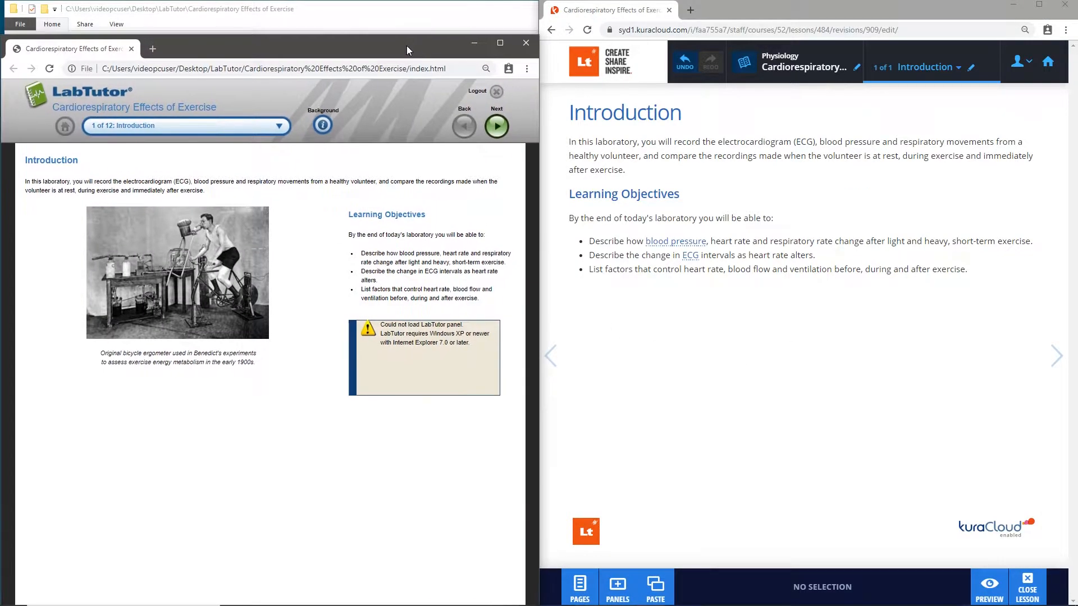
left_click(372, 11)
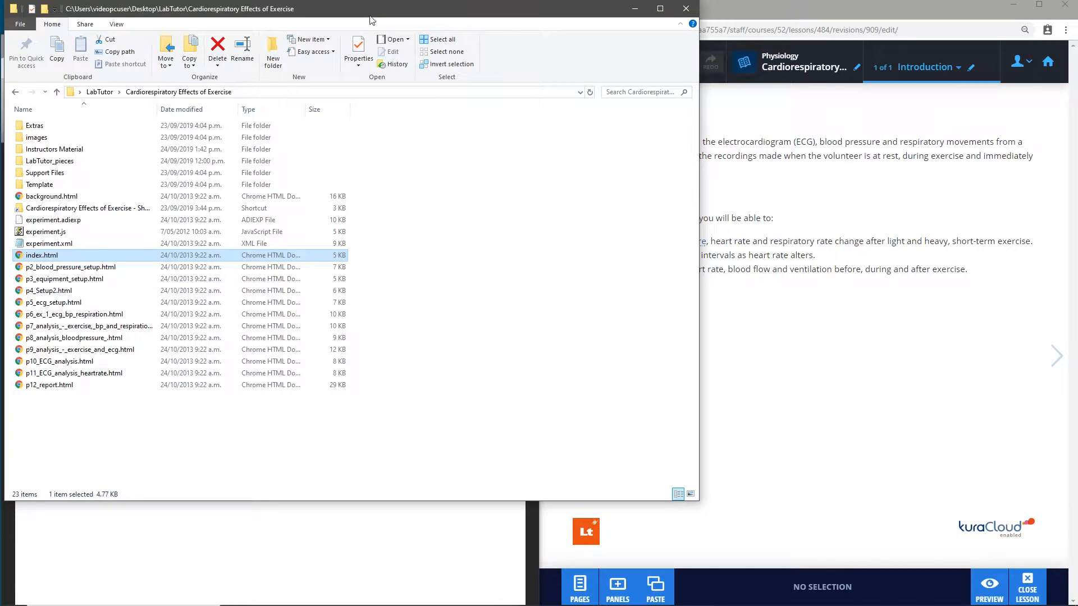
double_click(60, 138)
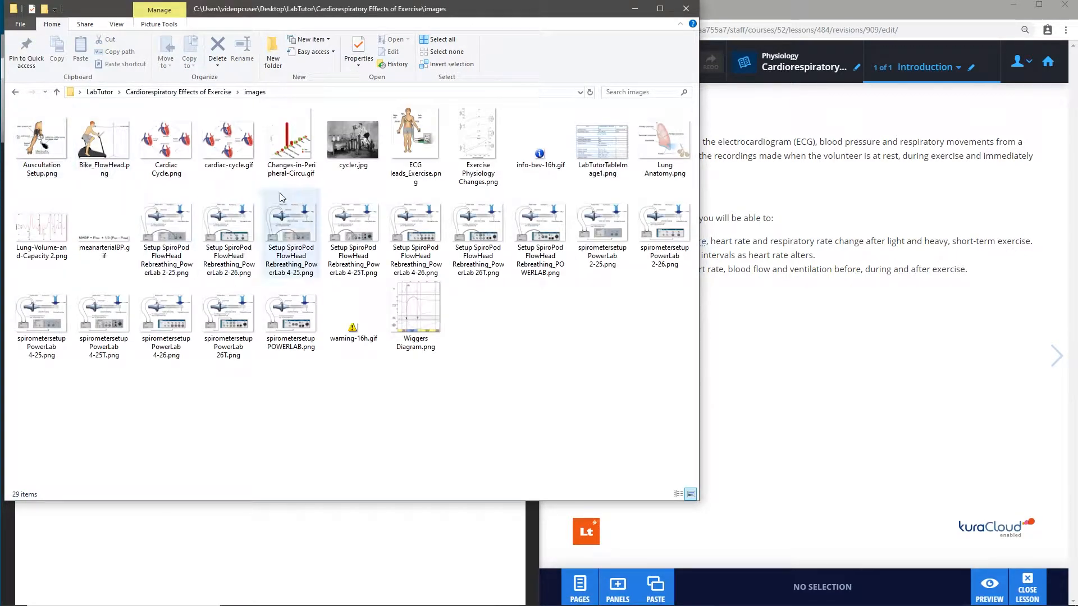
- Add cycler.jpg from the images folder to the lesson page beneath the learning objectives as an Image panel
left_click(360, 141)
left_click_drag(361, 140, 805, 291)
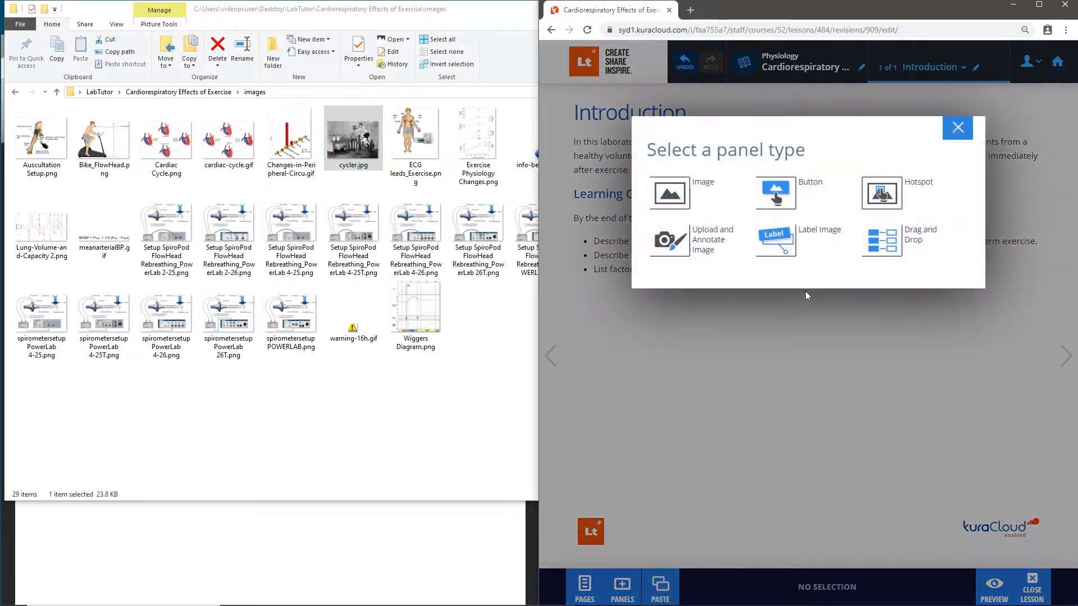
left_click(674, 194)
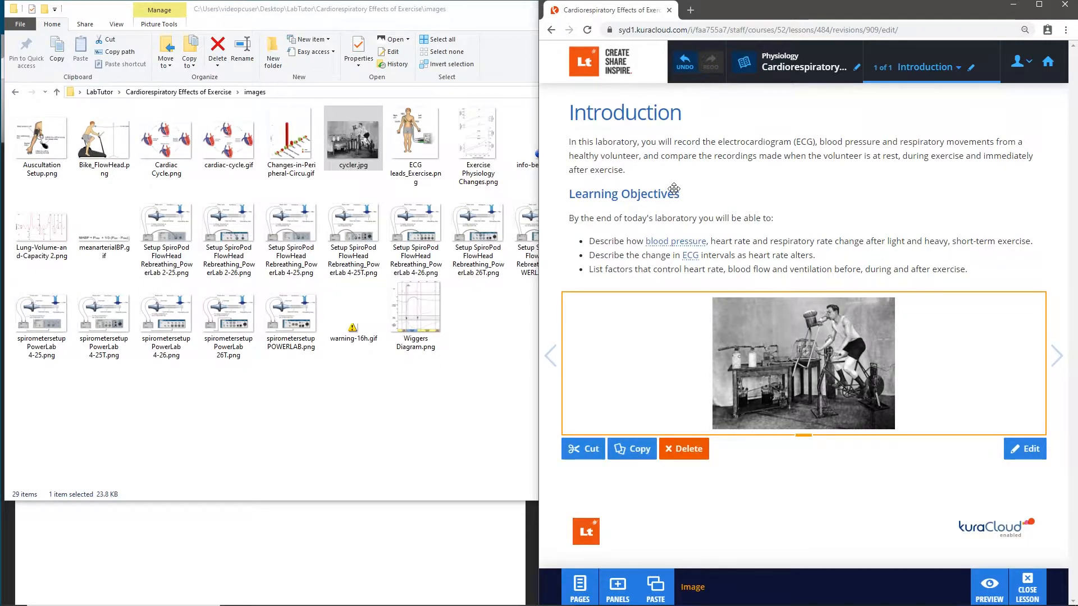
- Place the cycler image to the left of the Learning Objectives text, aligned with its heading, and enlarge it to about half the page width
left_click_drag(801, 349, 561, 225)
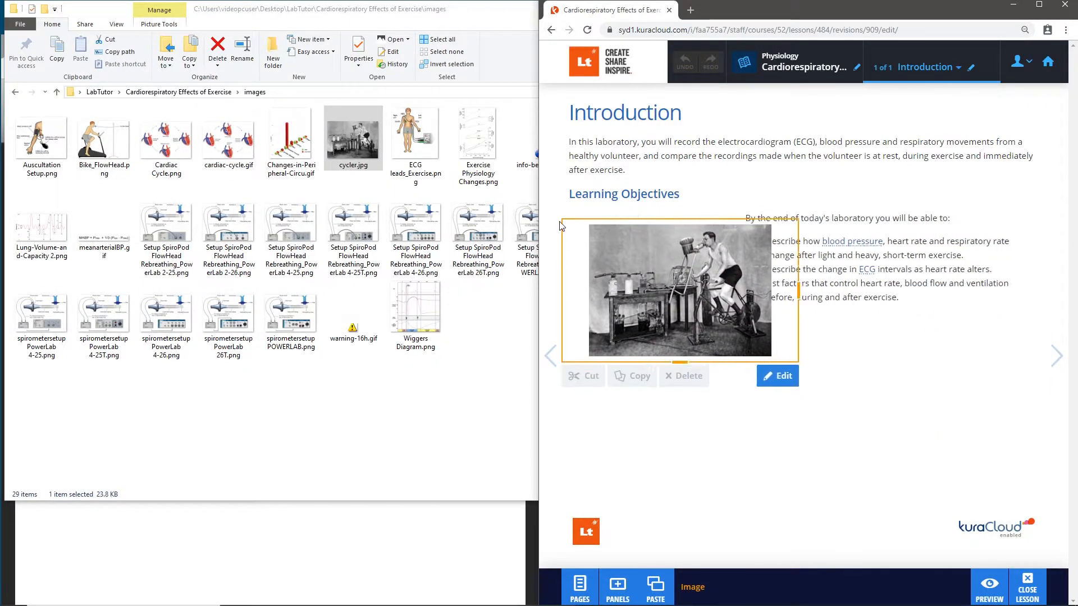
left_click(611, 197)
left_click_drag(731, 197, 808, 220)
left_click(709, 269)
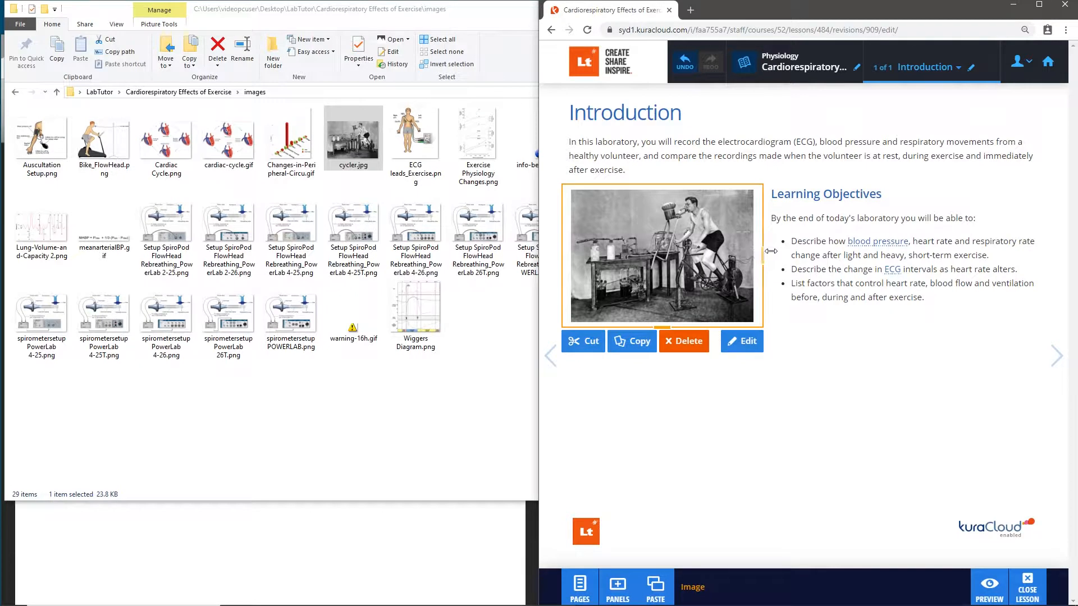
left_click_drag(770, 251, 788, 251)
left_click_drag(688, 325, 694, 361)
left_click(708, 425)
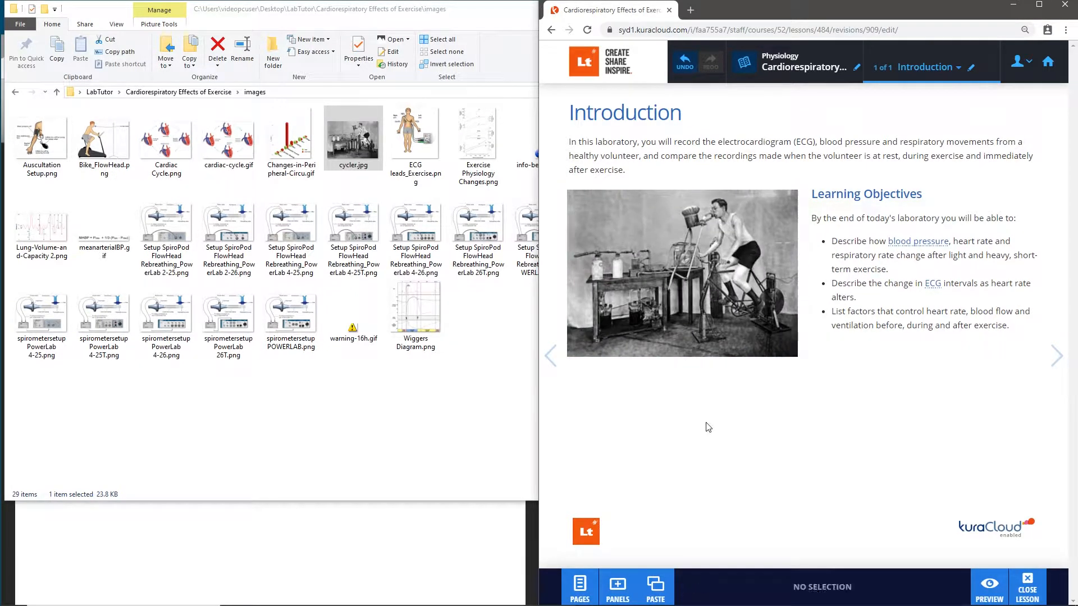
- Copy the bicycle ergometer caption from the LabTutor Introduction page and add it as the caption of the lesson's cycler image
left_click(370, 519)
left_click_drag(400, 54, 399, 20)
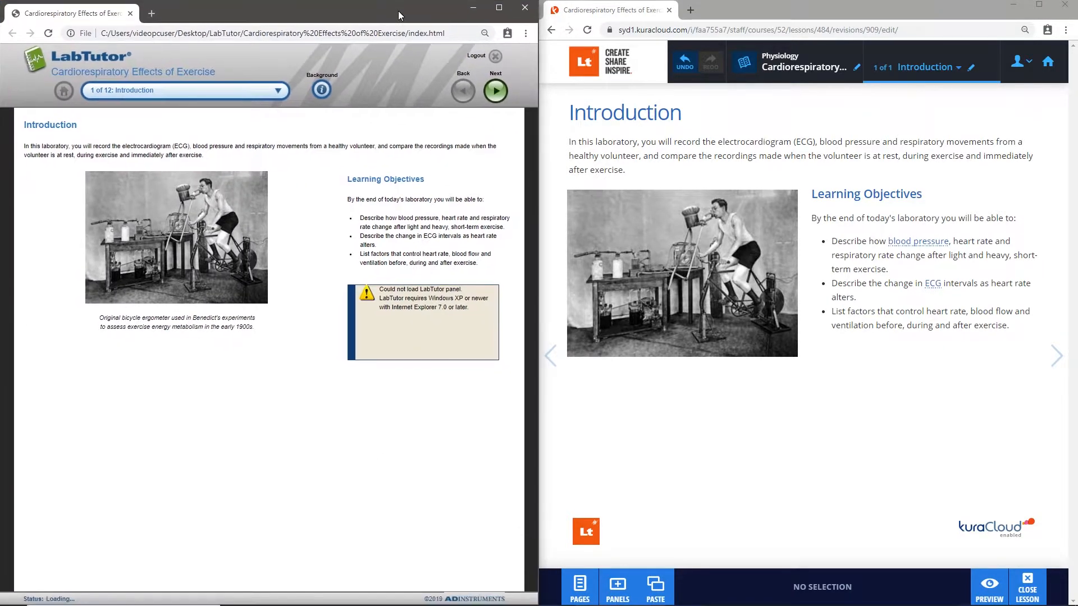
left_click_drag(101, 318, 254, 329)
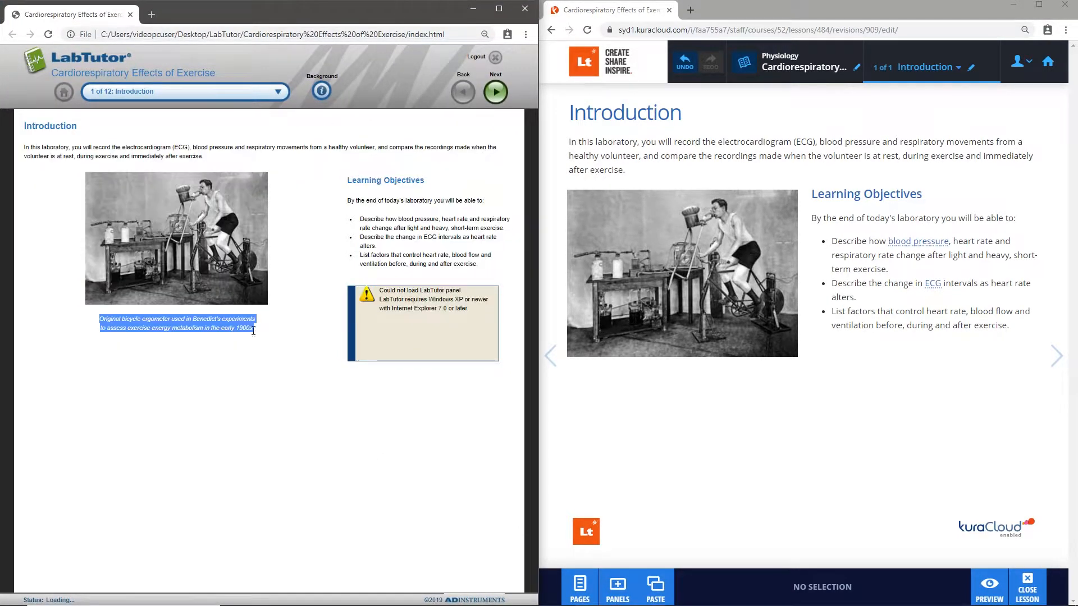
right_click(218, 324)
left_click(235, 329)
double_click(680, 312)
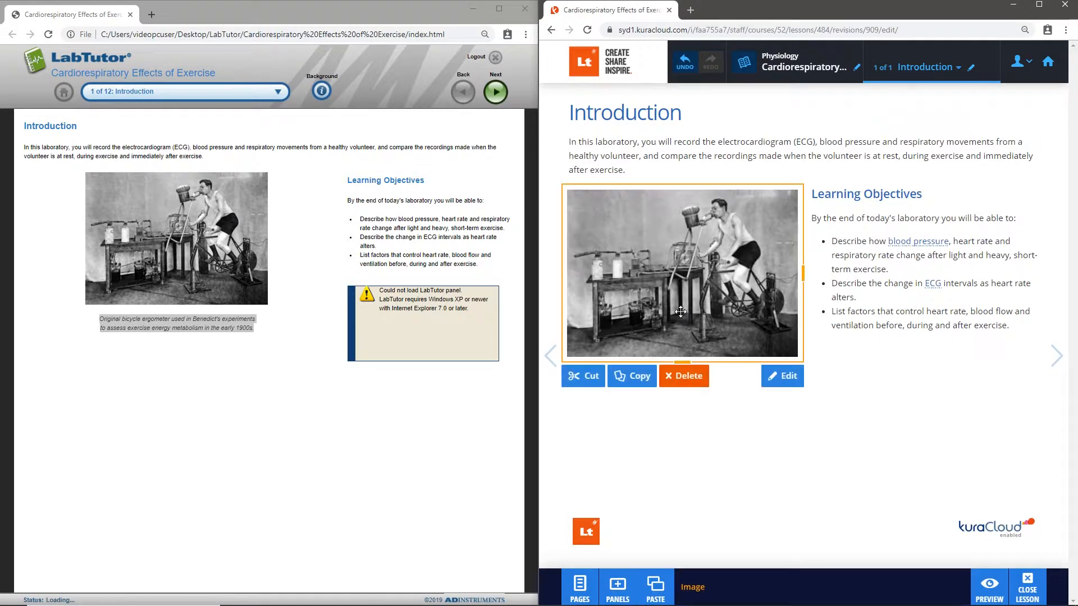
left_click(676, 369)
right_click(673, 368)
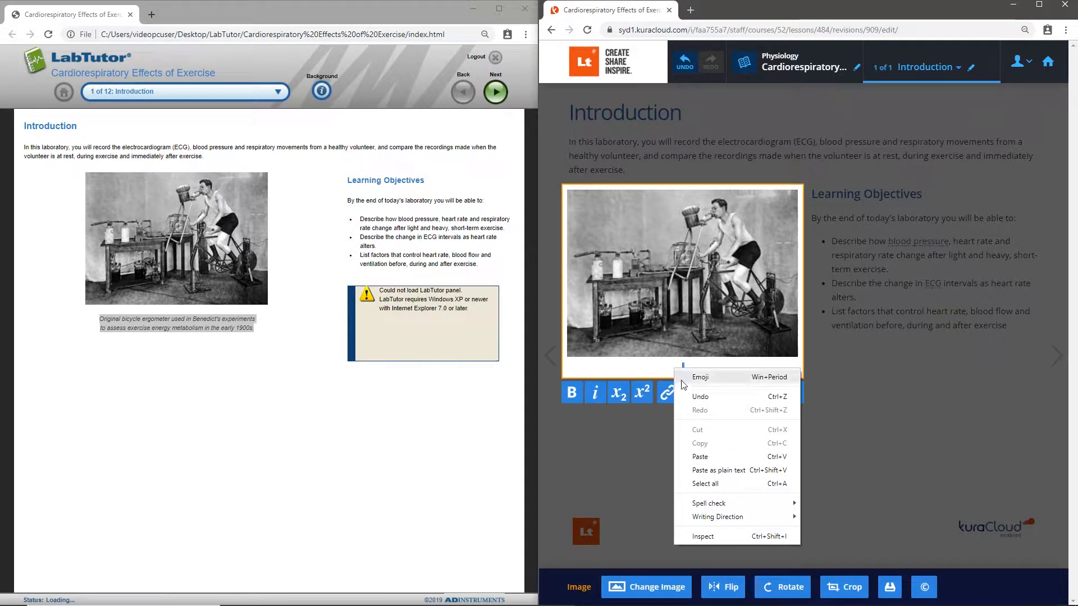
left_click(713, 457)
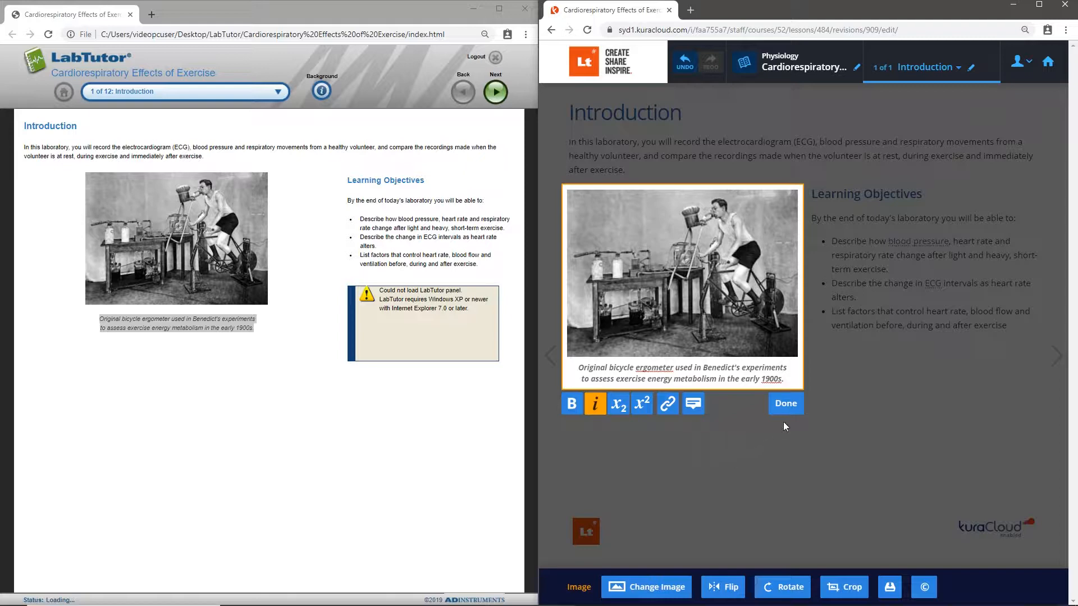
left_click(786, 404)
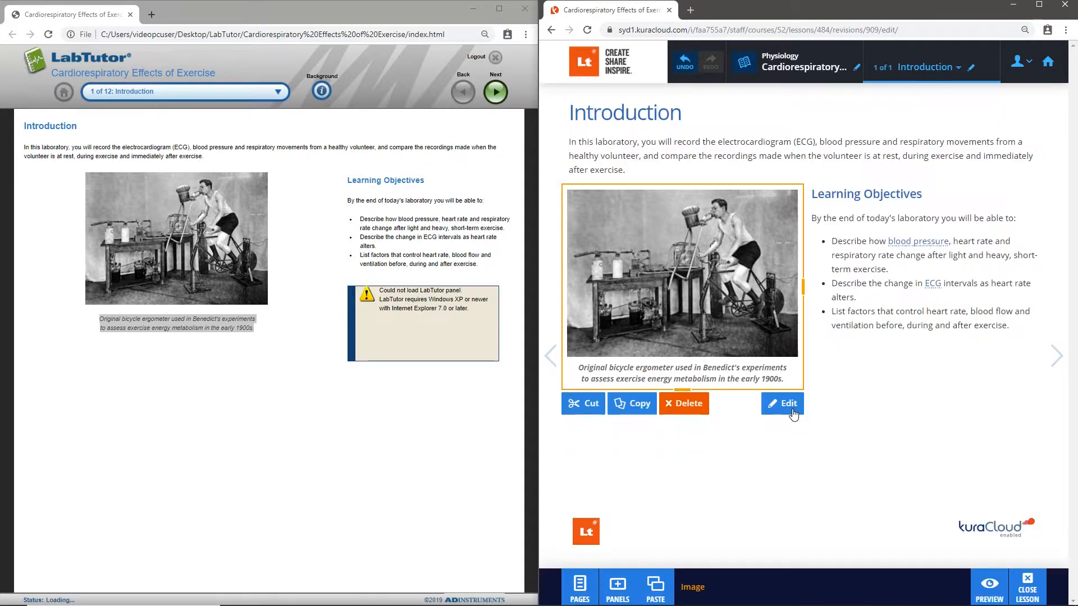
left_click(921, 419)
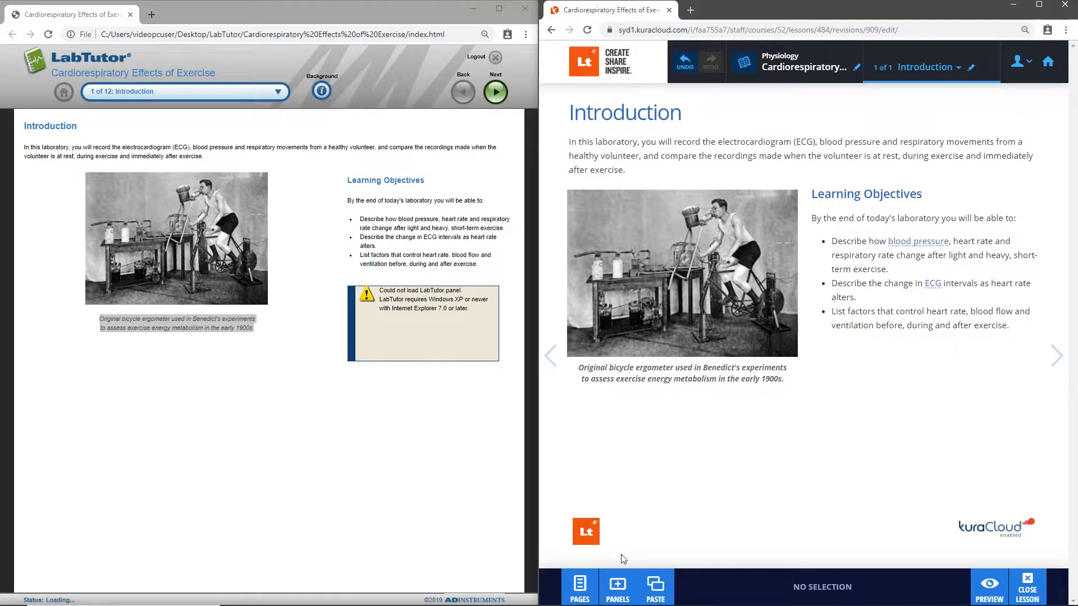
- Add a new lesson page titled "Measuring Blood Pressure", copying the title from page 2 of the LabTutor experiment
left_click(590, 584)
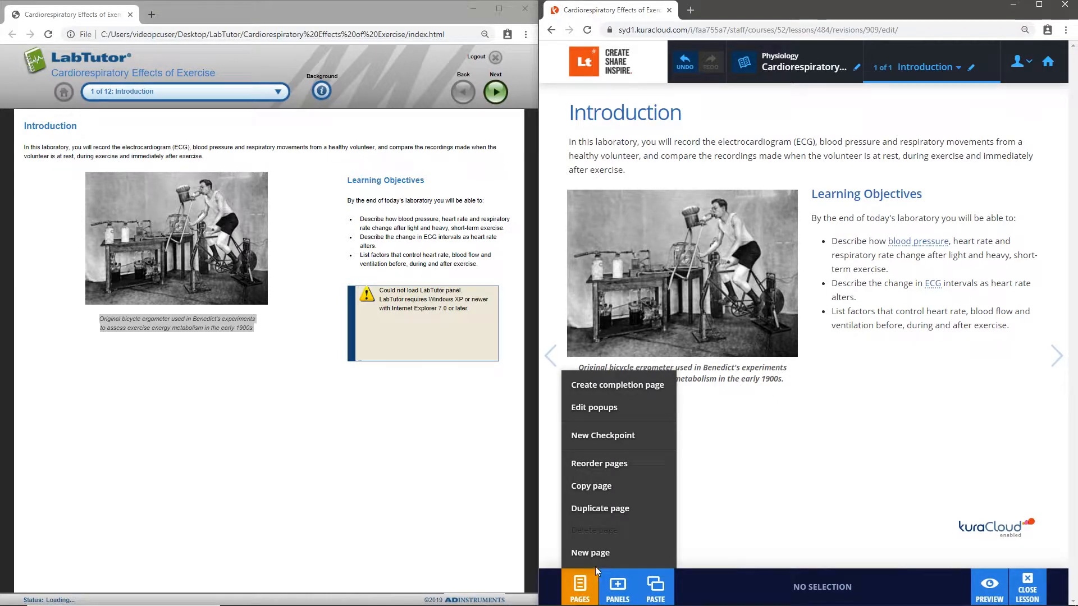
left_click(628, 559)
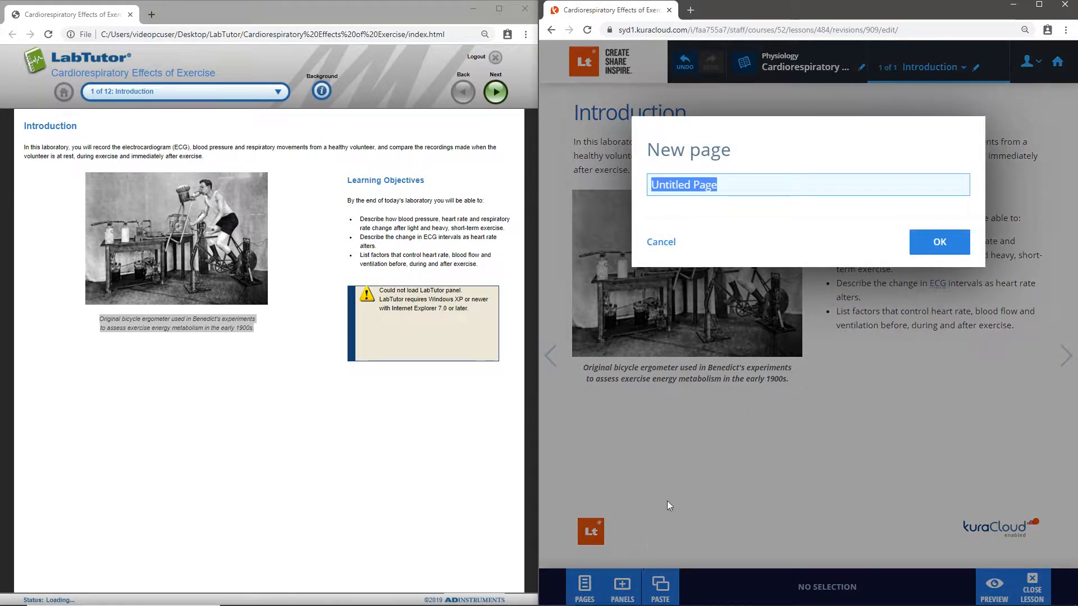
key("BackSpace")
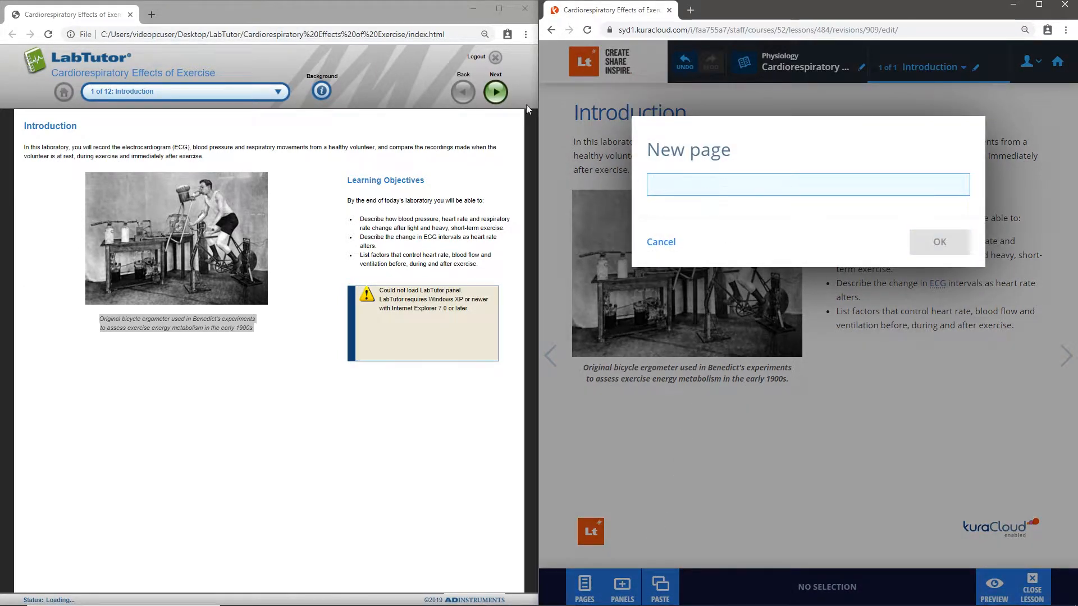
left_click(495, 91)
left_click_drag(424, 136, 295, 136)
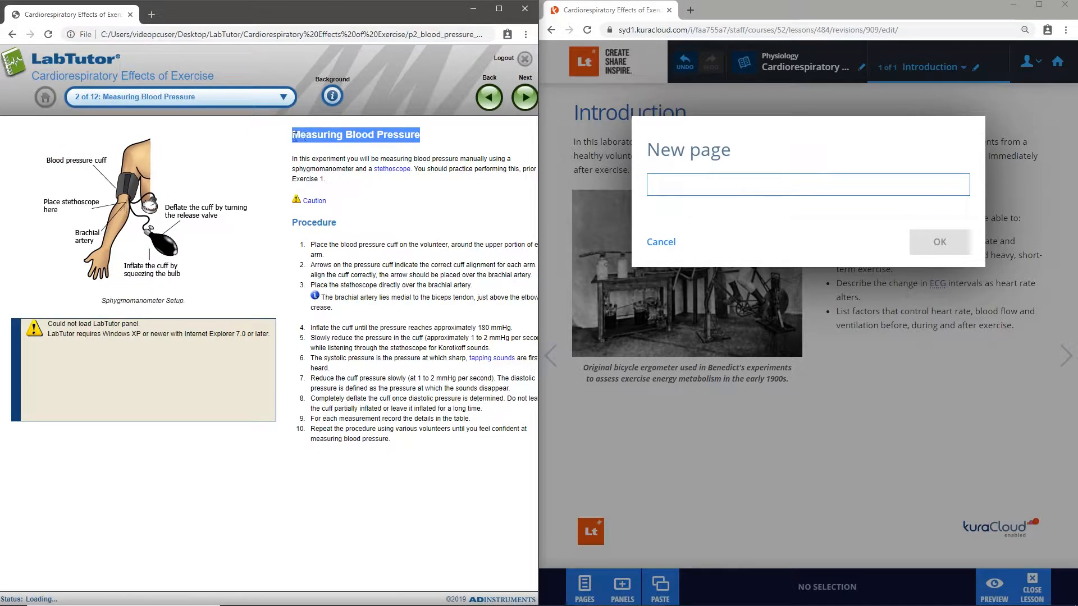
right_click(309, 137)
left_click(322, 148)
right_click(673, 186)
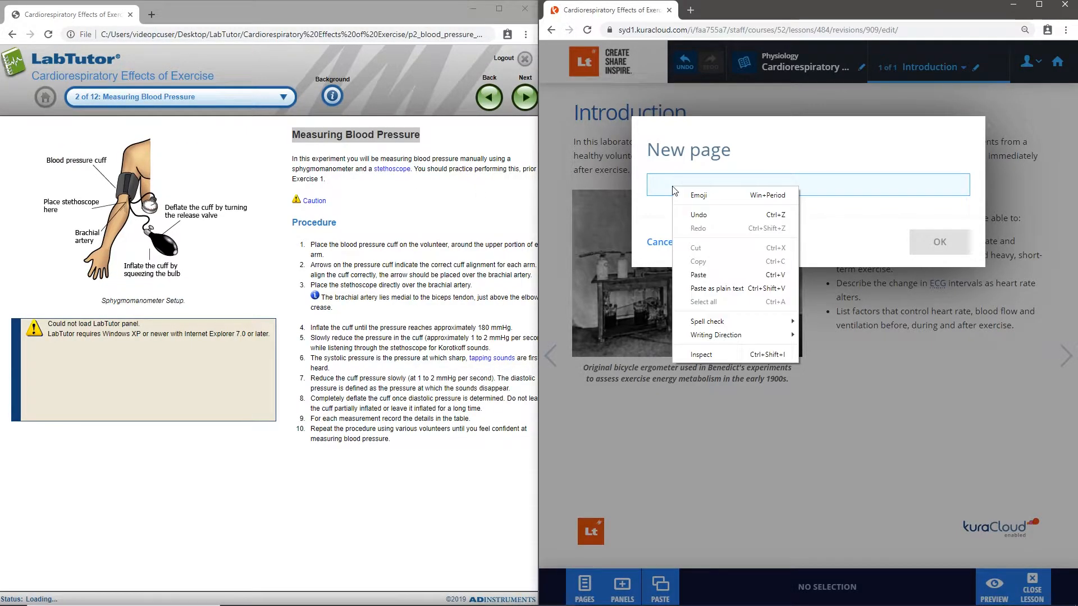
left_click(710, 275)
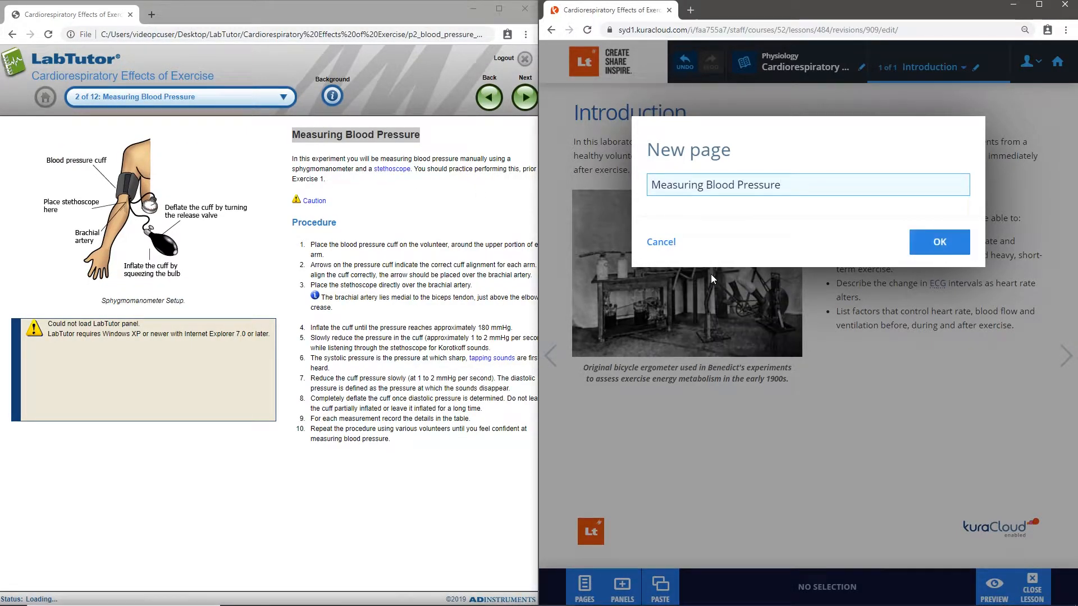
left_click(960, 243)
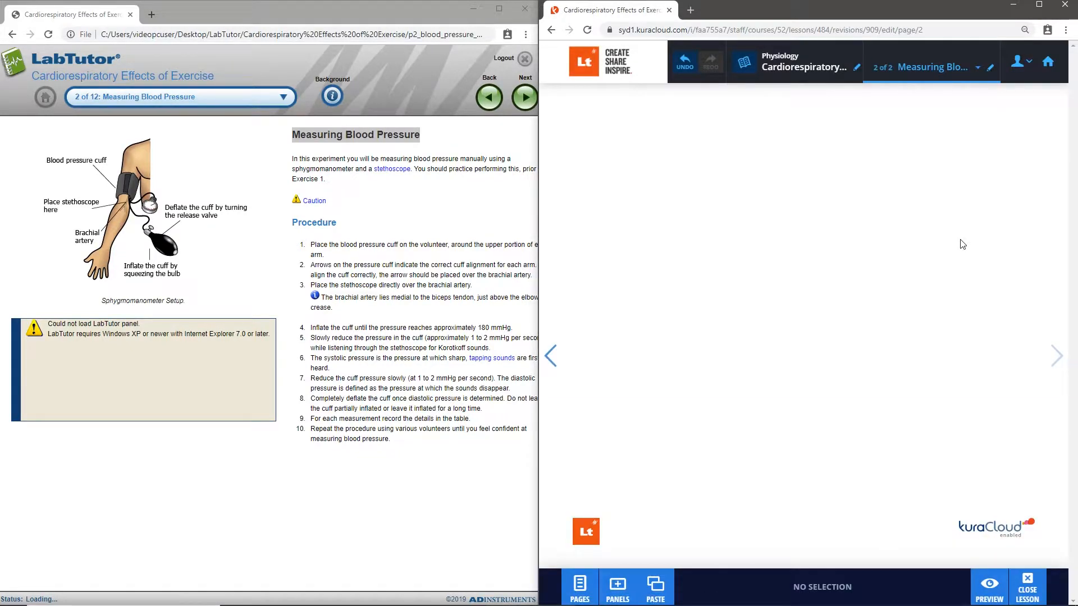
- Open Cardiorespiratory Effects of Exercise Instructors Reference.doc from the experiment's Instructors Material folder in Word
left_click_drag(432, 12, 430, 28)
left_click(437, 13)
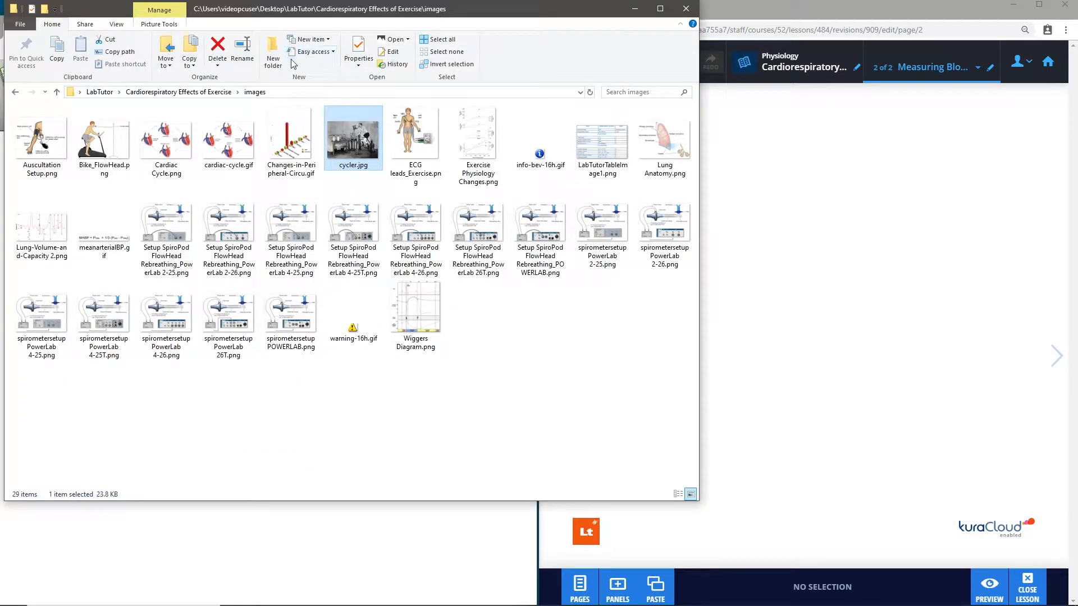
left_click(179, 92)
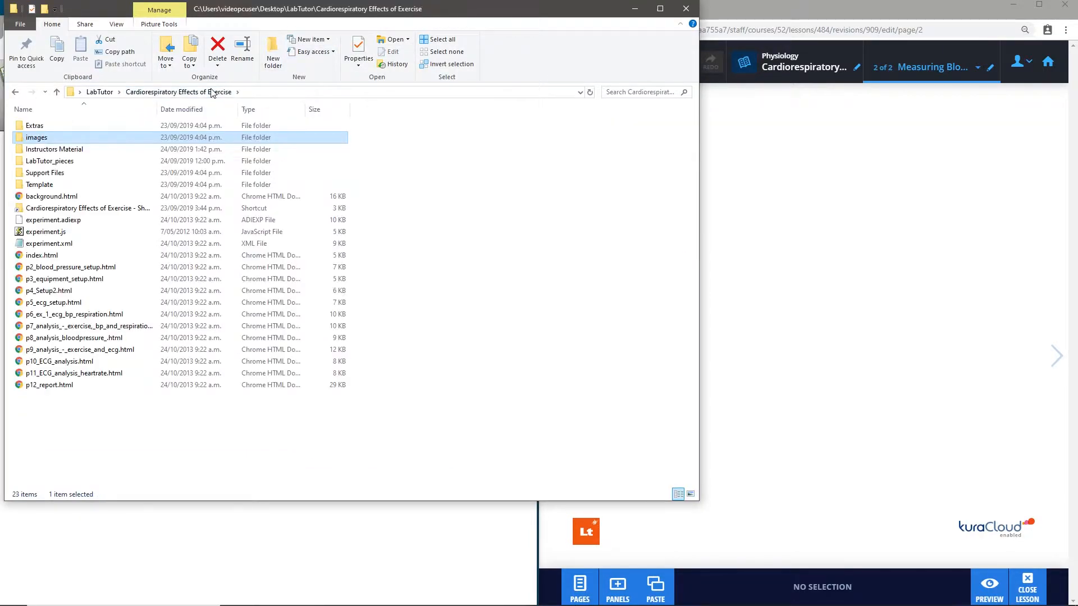
double_click(118, 153)
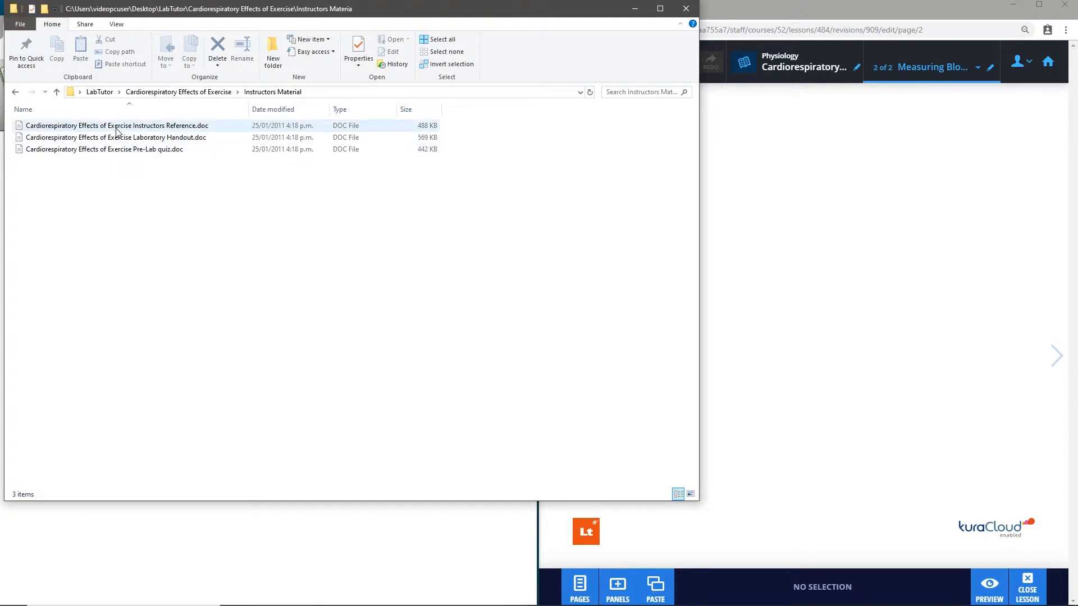
double_click(118, 126)
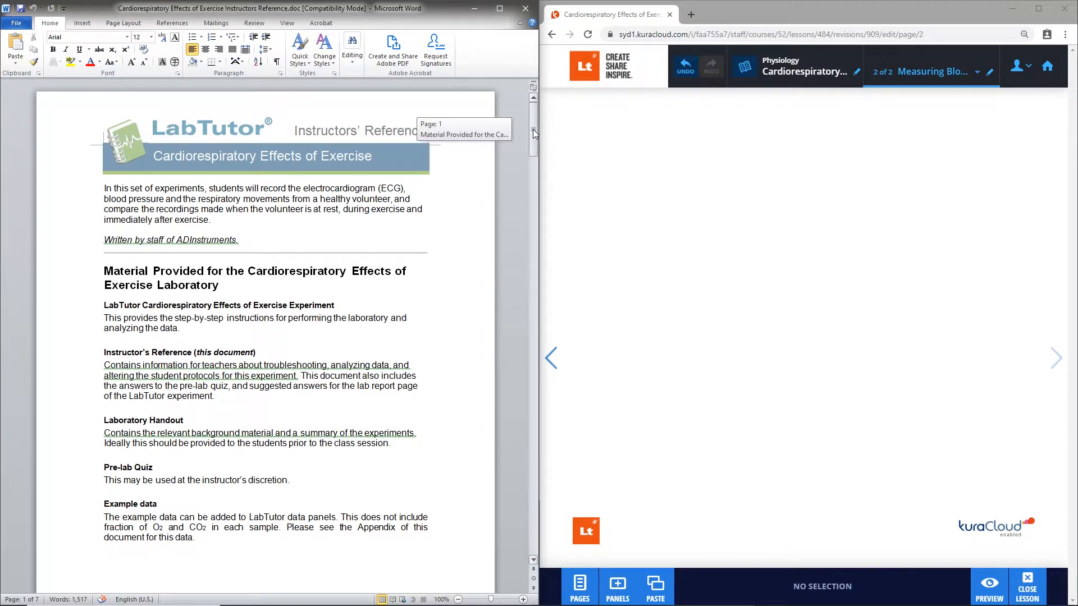
- Transfer ECG Analysis question 6, "What happened to the R-R interval and the heart rate during recovery?", from the Instructors' Reference to the empty lesson page
left_click_drag(533, 129, 530, 470)
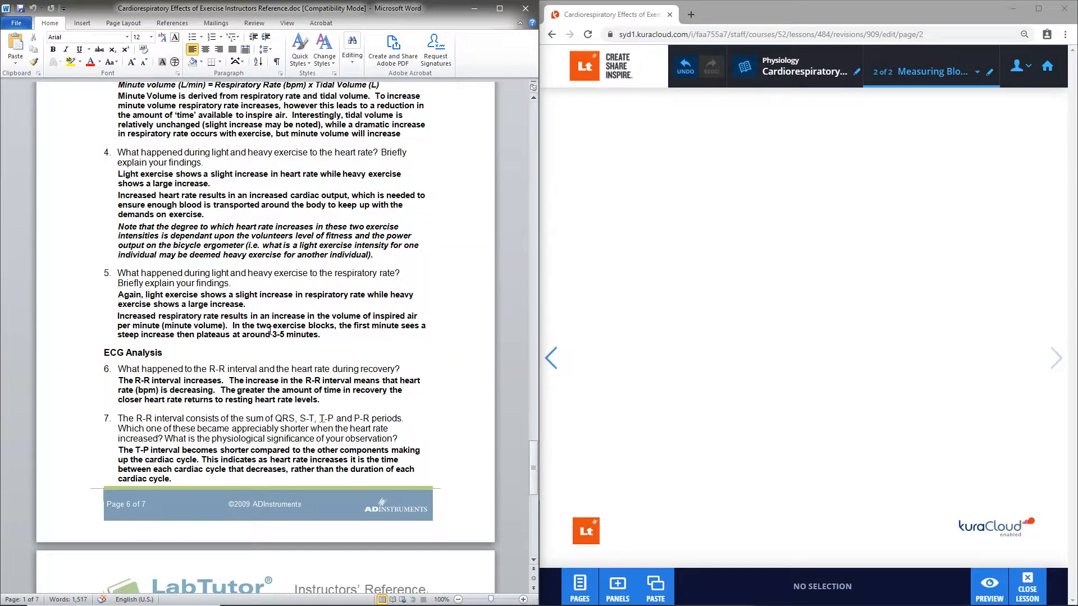
left_click_drag(133, 370, 400, 372)
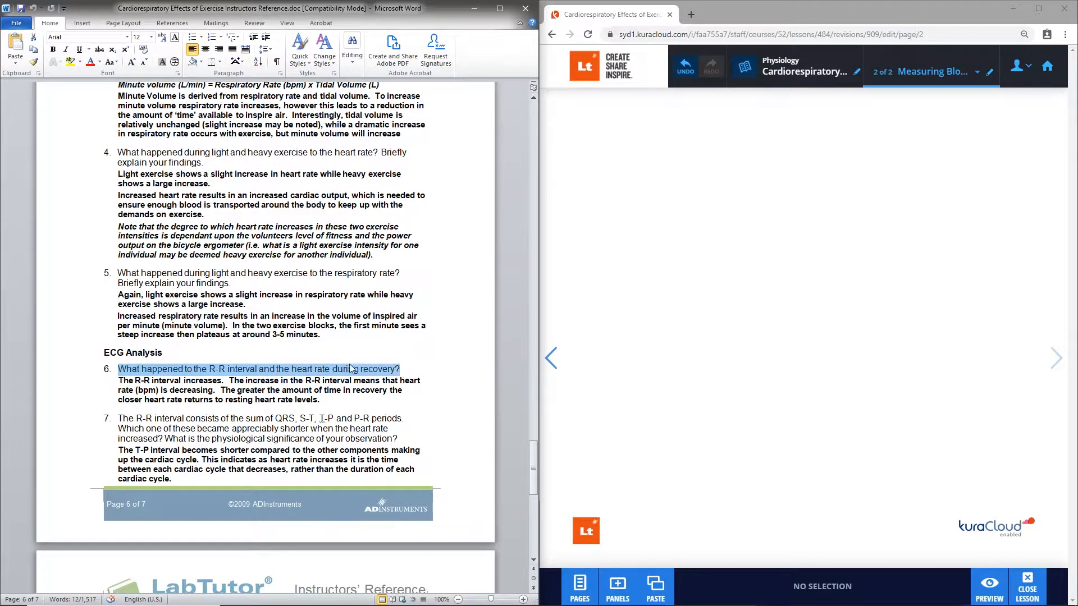
left_click_drag(296, 372, 362, 374)
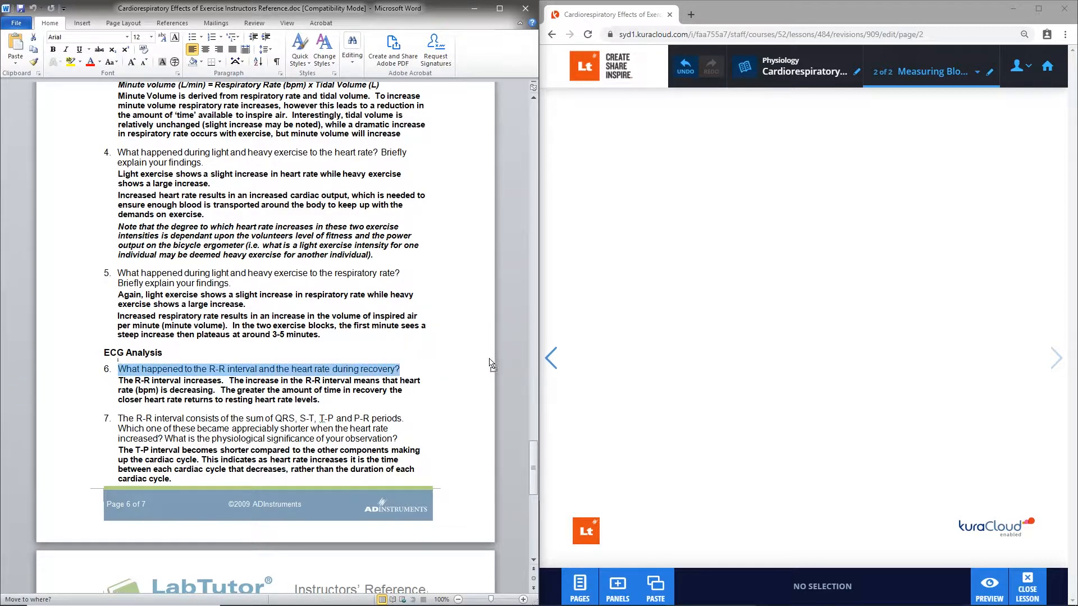